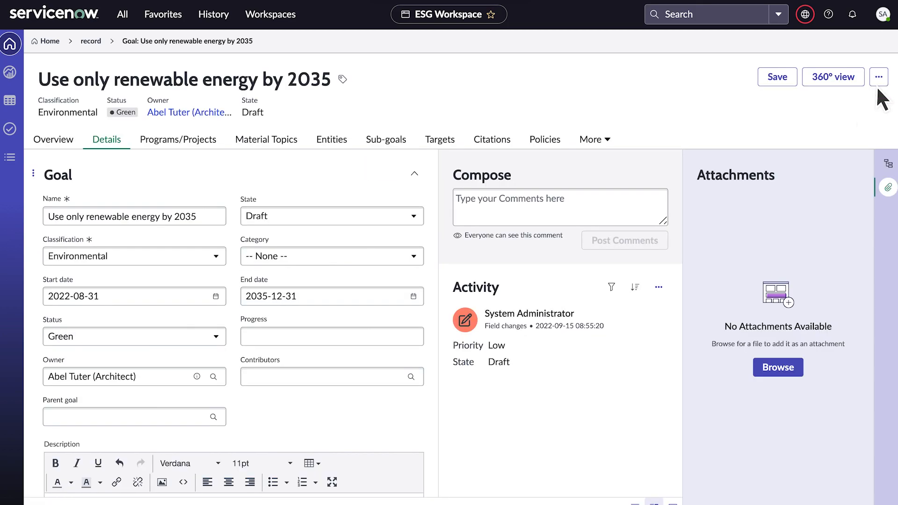
Step: Create a new target under the goal, named "Use renewable energy for 50% of our global power needs by 2025"
left_click(410, 146)
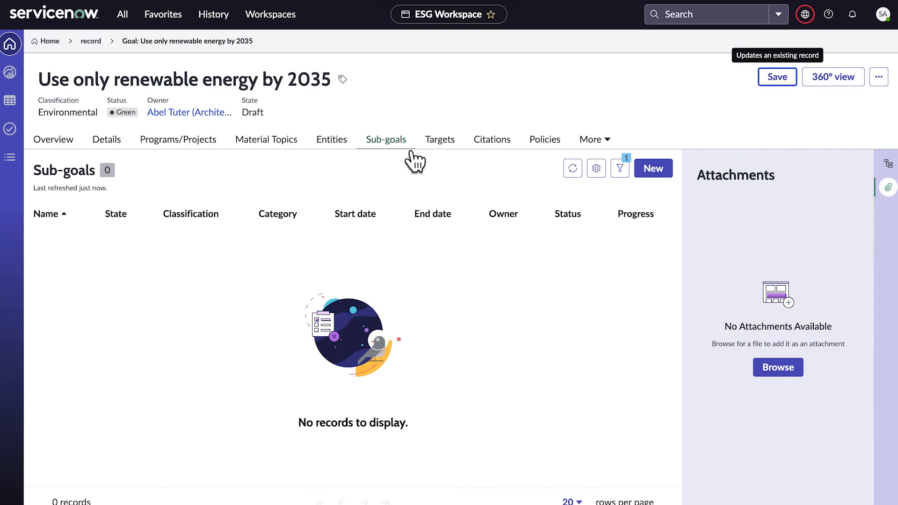
left_click(440, 141)
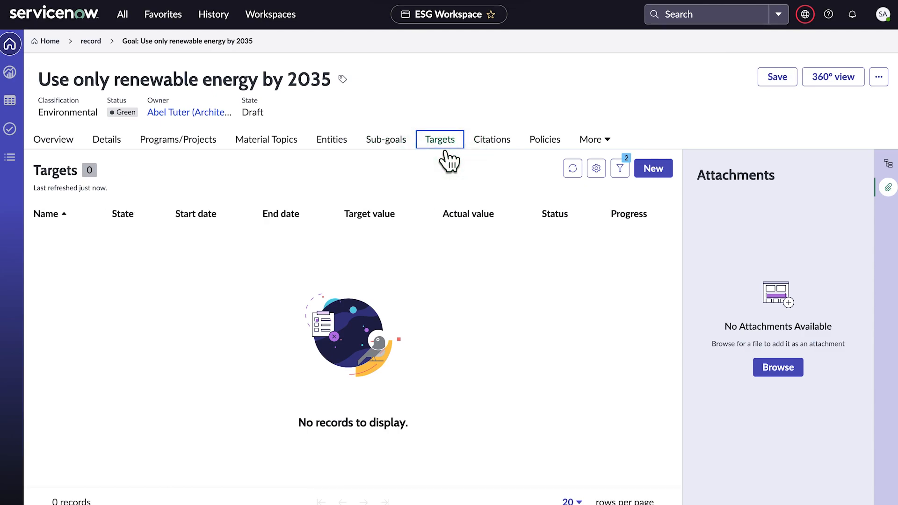
left_click(657, 174)
type("Use renewable energy for 50% of our global power needs by 2025")
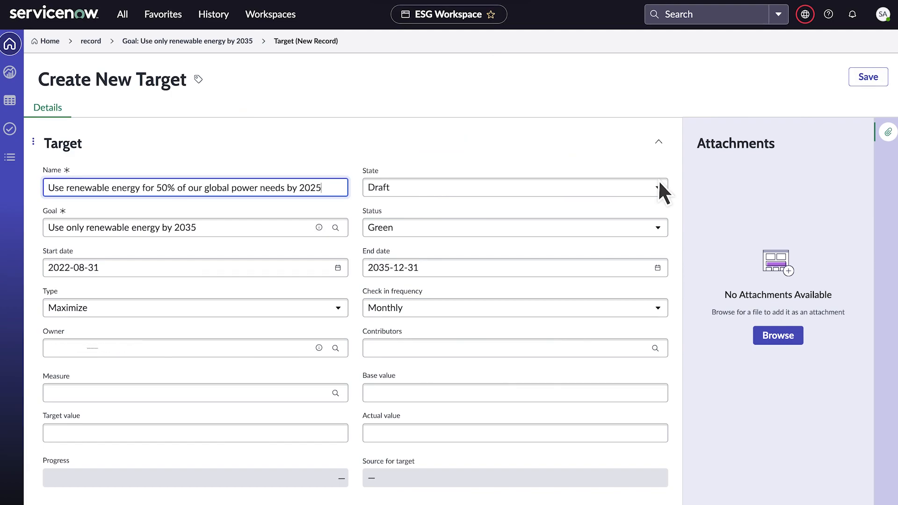
Step: Set the target's measure to %, base value to 10, target value to 100 and actual value to 15, and save it
left_click(245, 393)
left_click(253, 428)
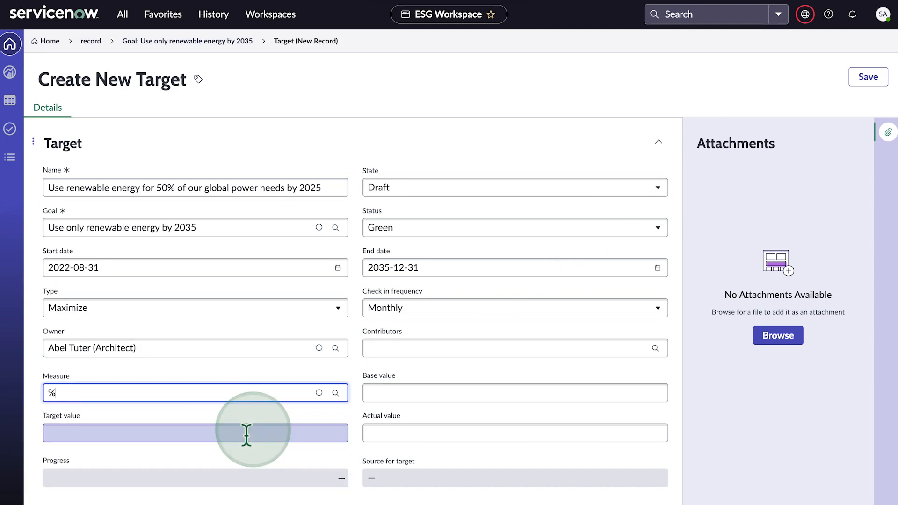
left_click(380, 393)
type("10")
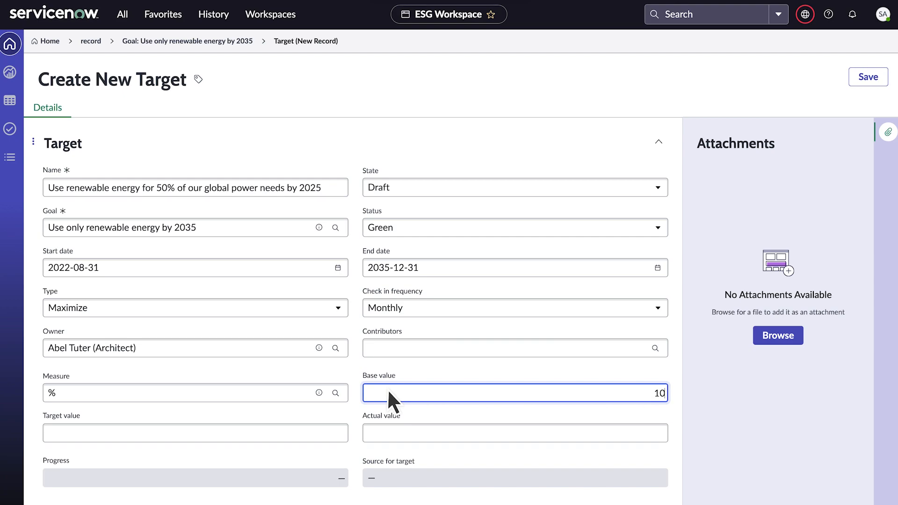
left_click(316, 433)
type("100")
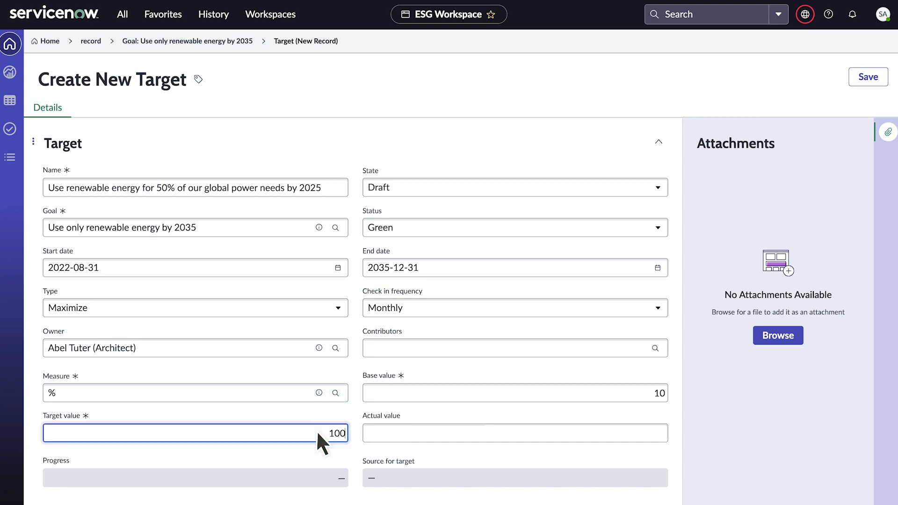
left_click(410, 428)
type("15")
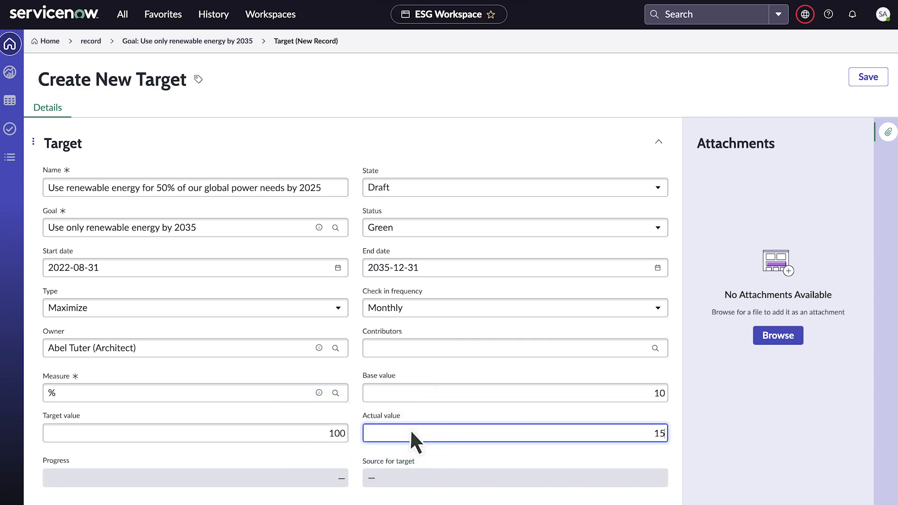
left_click(866, 78)
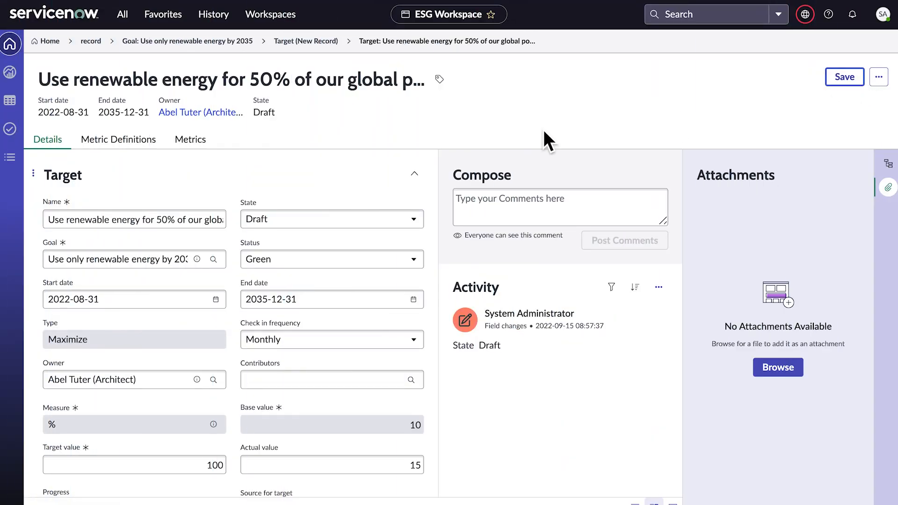
Step: Start a new manual metric definition with "Emission Activity Example" as both its name and description
left_click(10, 157)
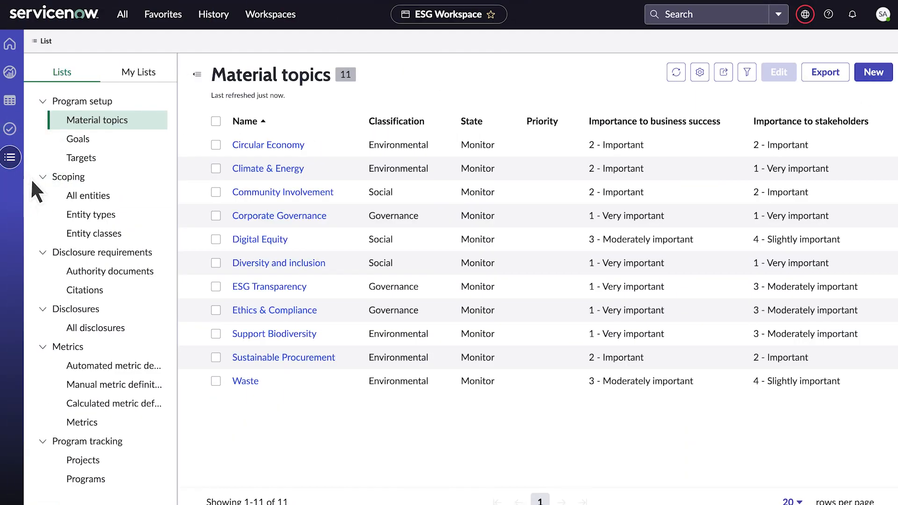
left_click(105, 385)
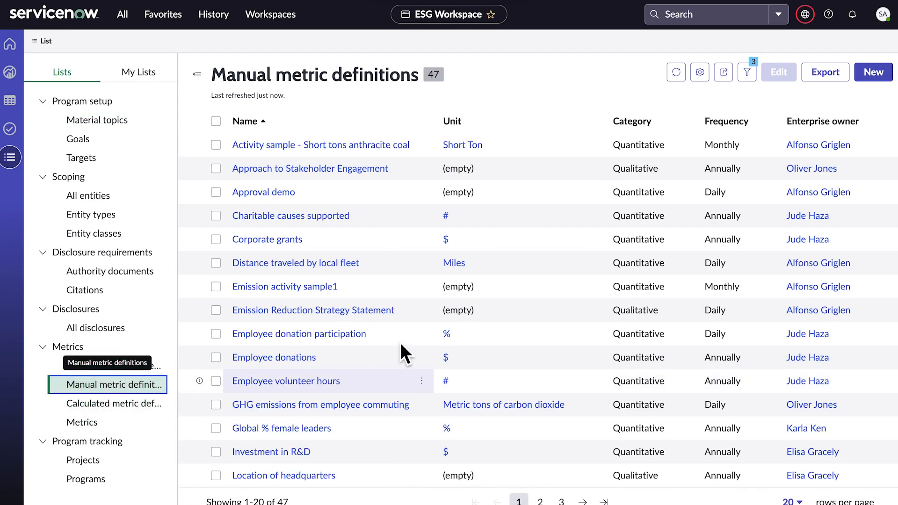
left_click(874, 72)
type("Emission Activity Example")
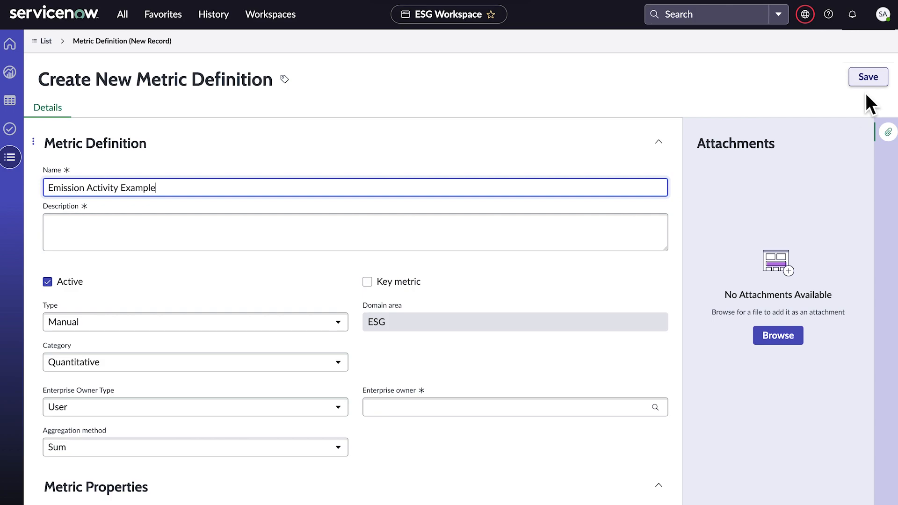
left_click(567, 235)
type("Emission A")
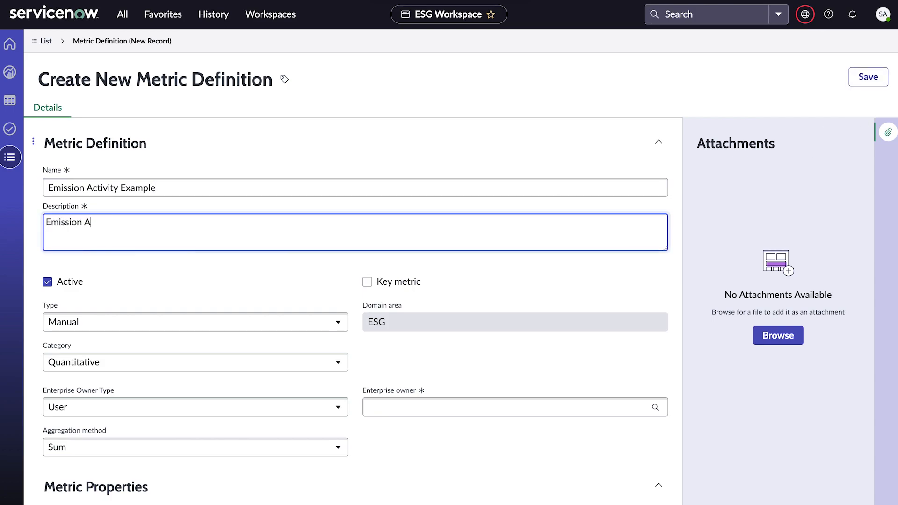
type("ctivity Example")
Step: Assign the metric definition's enterprise owner and enter "Emission Activity Example" as the method instructions
left_click(597, 401)
type("Alfonso")
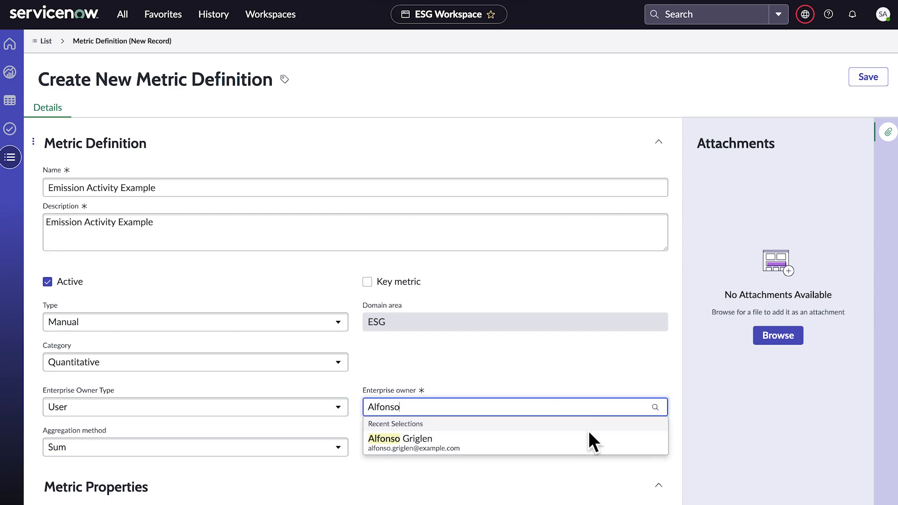
left_click(595, 460)
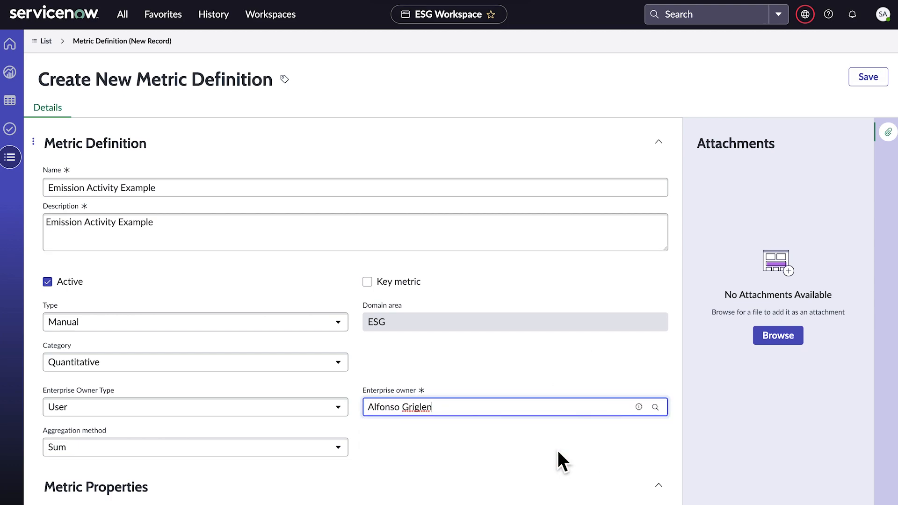
scroll(532, 450, "down", 7)
left_click(282, 345)
type("Emission Activity")
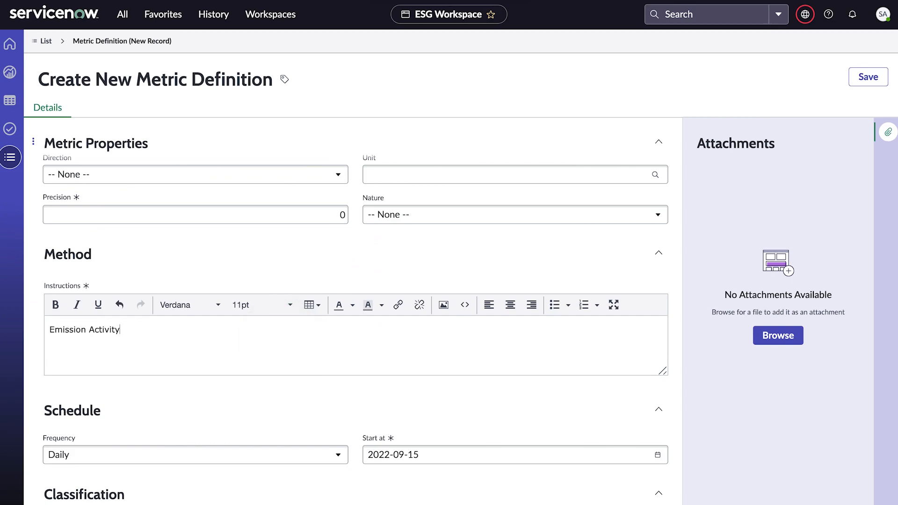
type(" Example")
Step: Set the metric definition's schedule frequency to Monthly and its classification group to Emissions
scroll(284, 345, "down", 4)
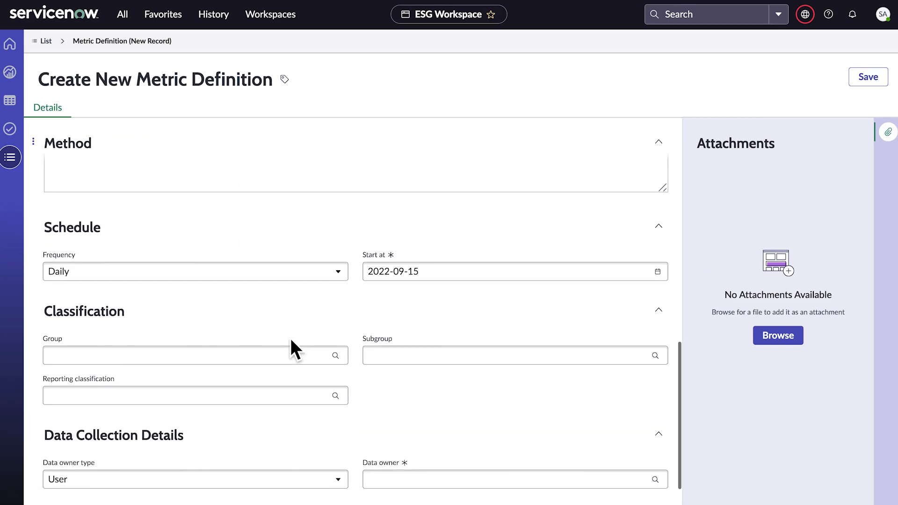
left_click(340, 278)
left_click(330, 323)
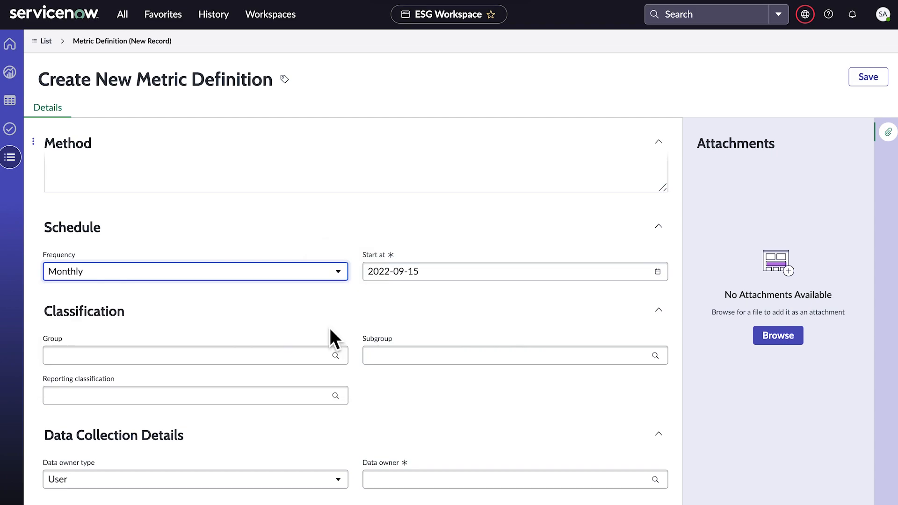
left_click(316, 356)
type("emissio")
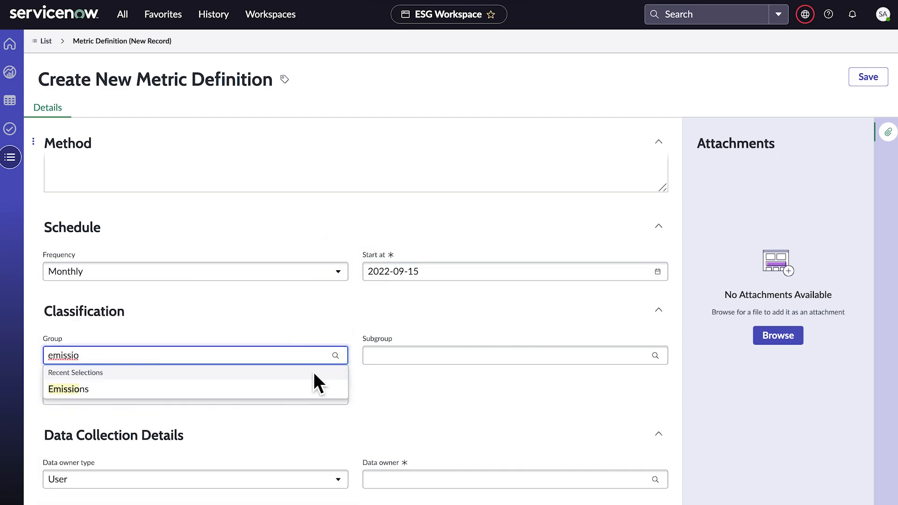
left_click(312, 391)
Step: Assign the data owner in the data collection details and save the new metric definition
scroll(311, 398, "down", 2)
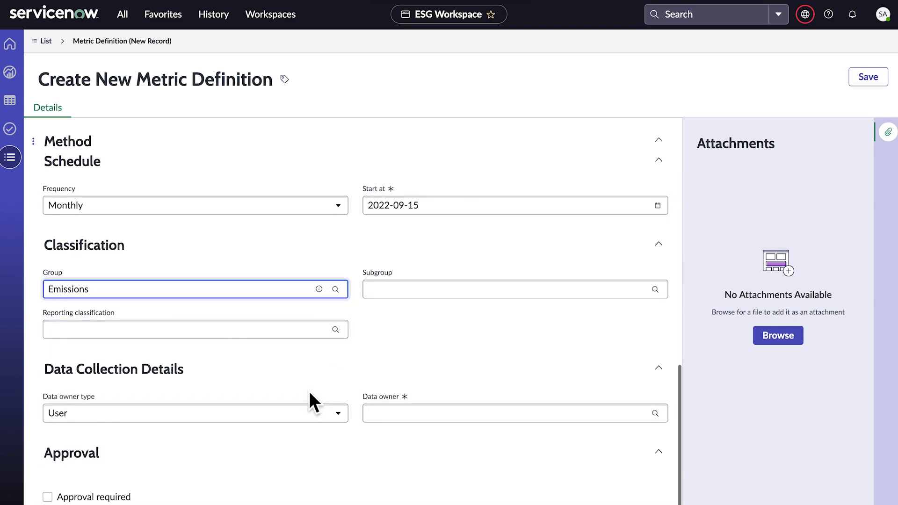
left_click(397, 419)
type("adam")
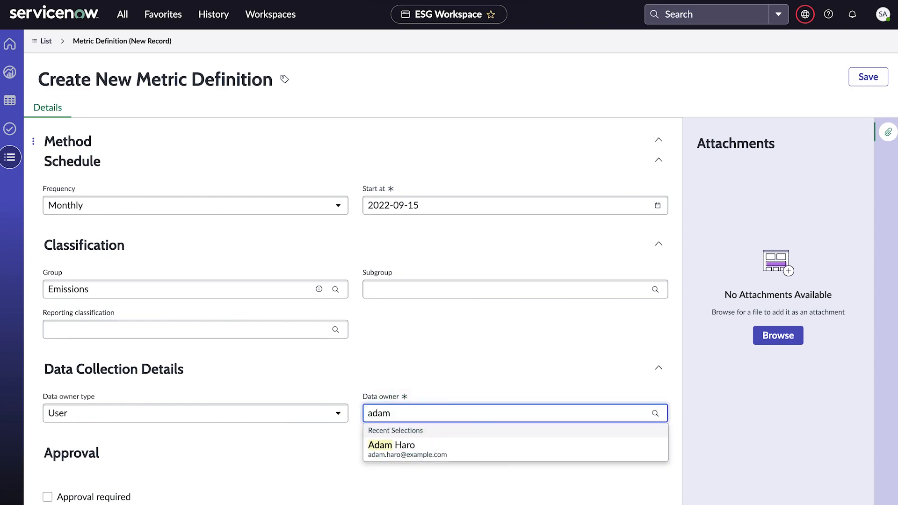
left_click(424, 456)
left_click(872, 83)
Step: Add ACME Colorado and ACME India as additional entities of the Emission Activity Example metric definition
left_click(265, 148)
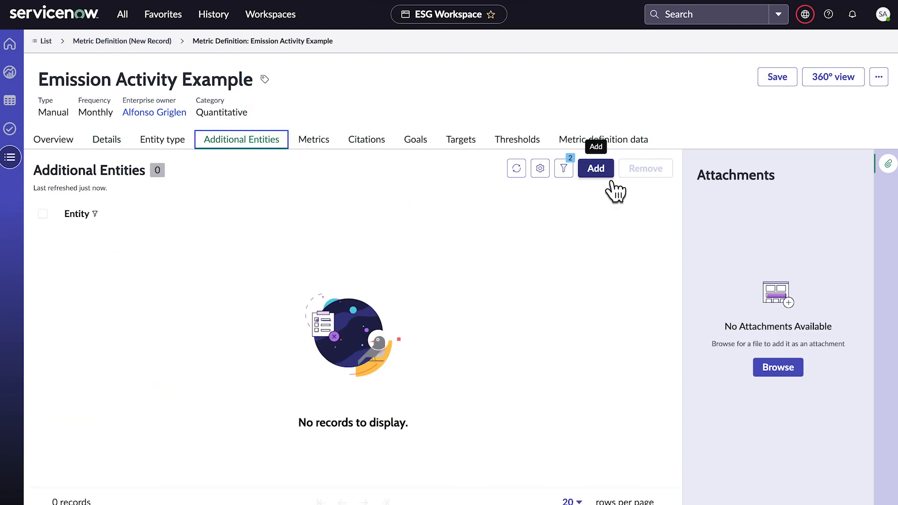
left_click(604, 173)
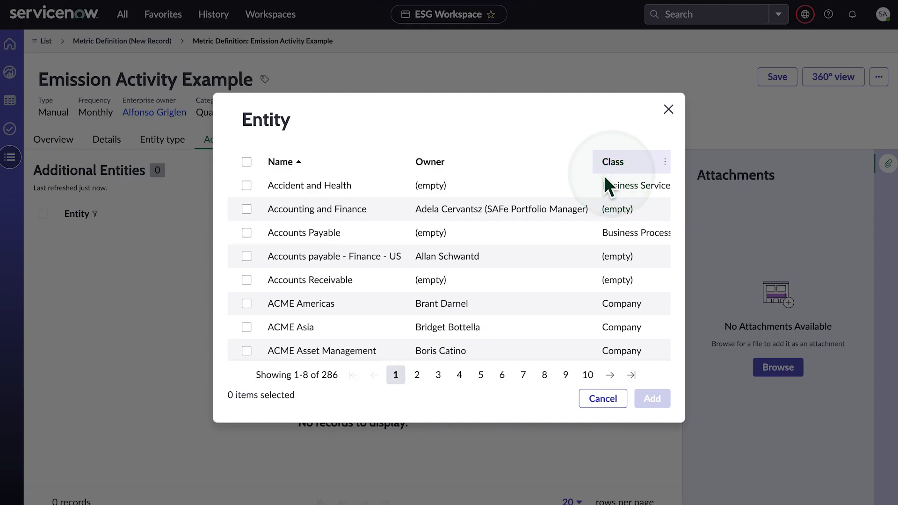
left_click(421, 376)
left_click(248, 258)
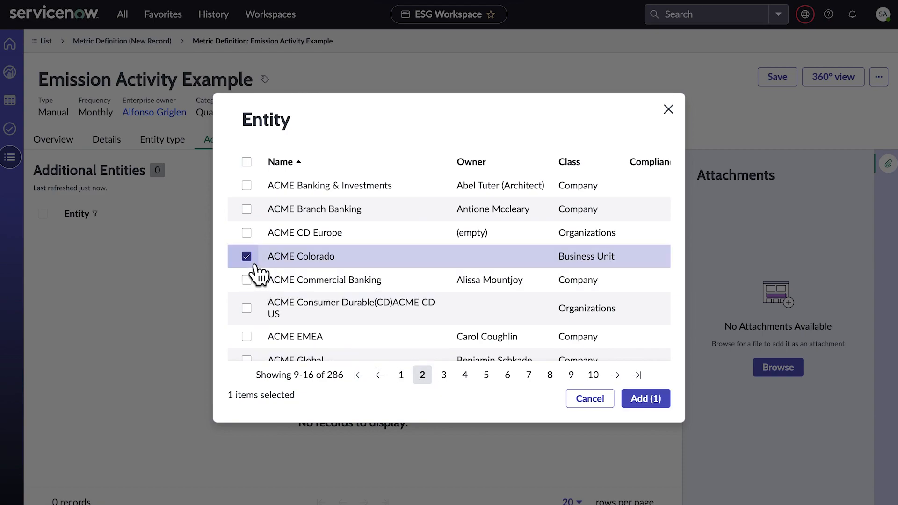
left_click(446, 376)
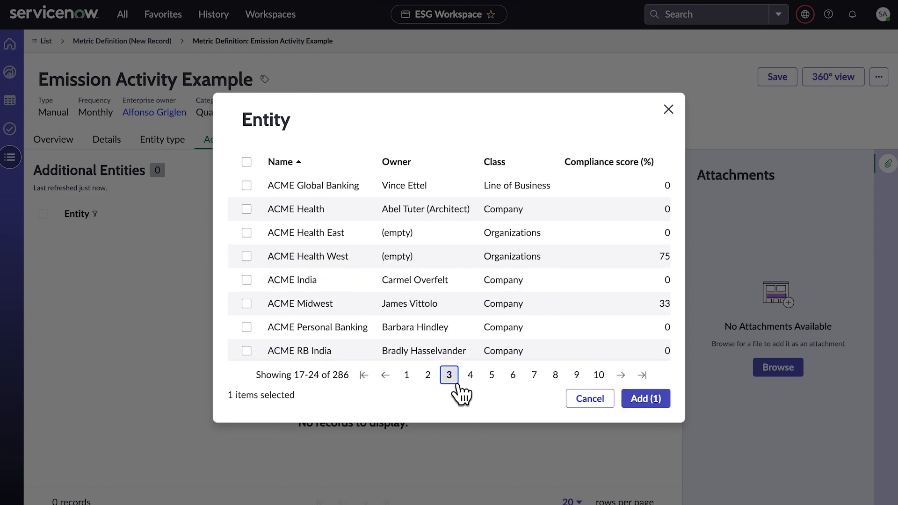
left_click(248, 281)
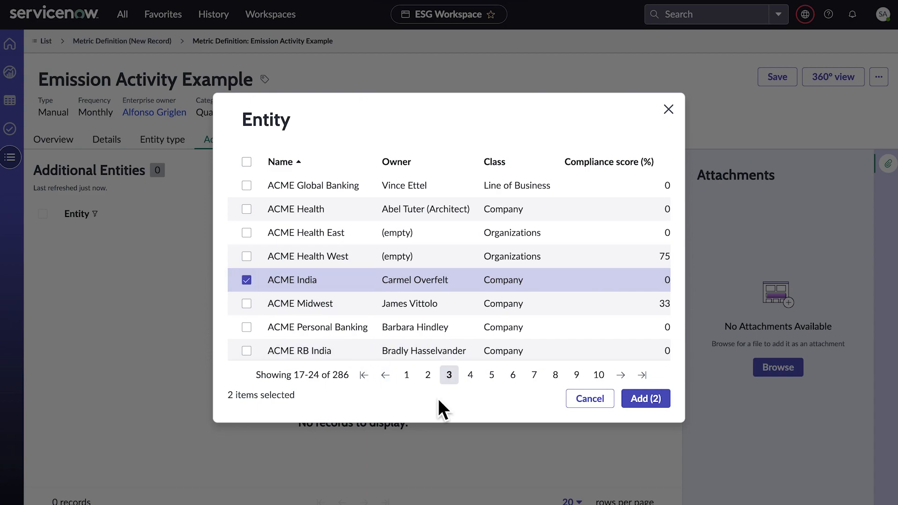
left_click(646, 399)
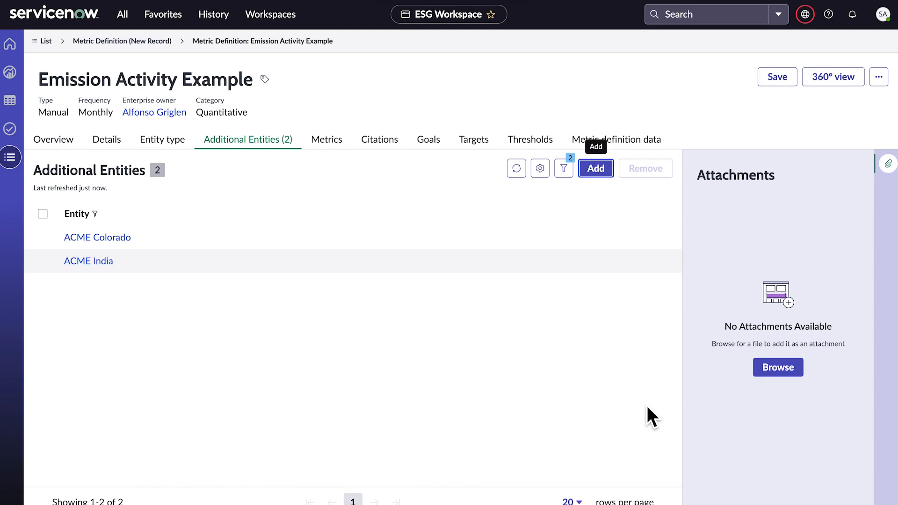
Step: Save the metric definition and open its related metrics
left_click(776, 82)
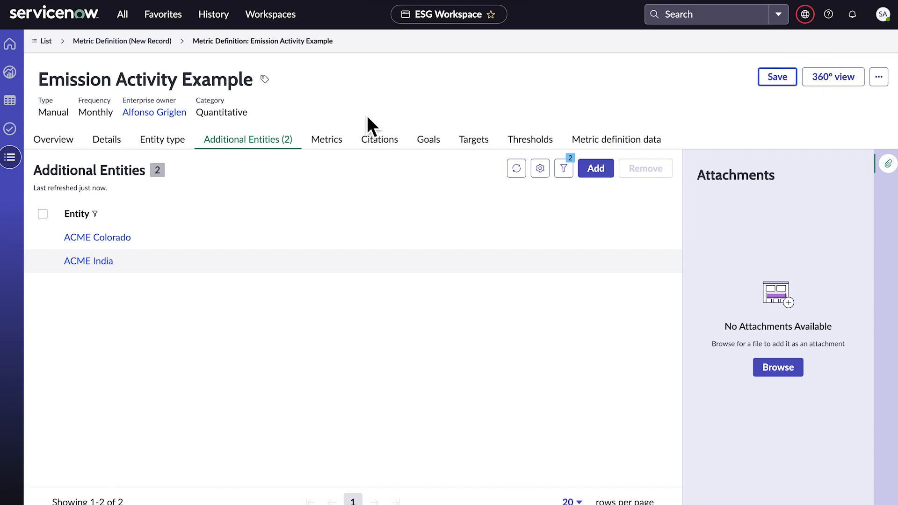
left_click(340, 145)
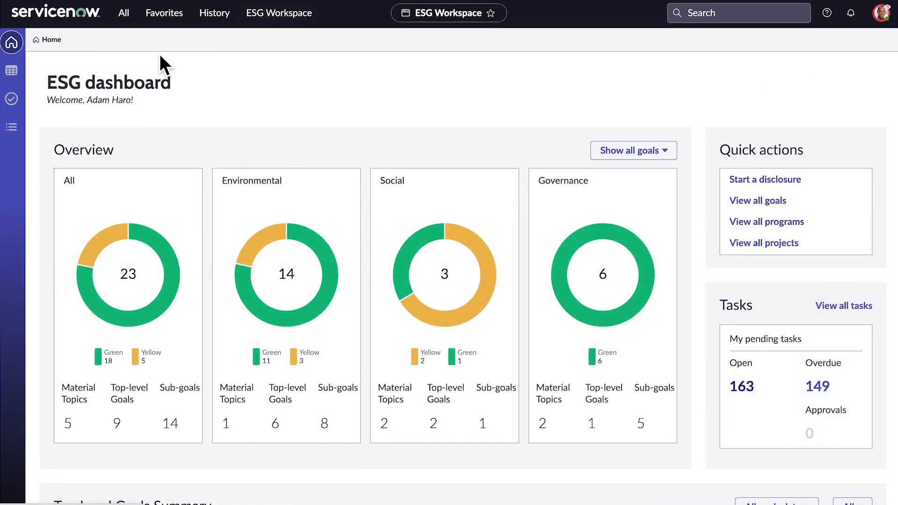
Step: Open the data owner's metric data tasks and examine the Unassigned group's entries across dates and entities
left_click(11, 70)
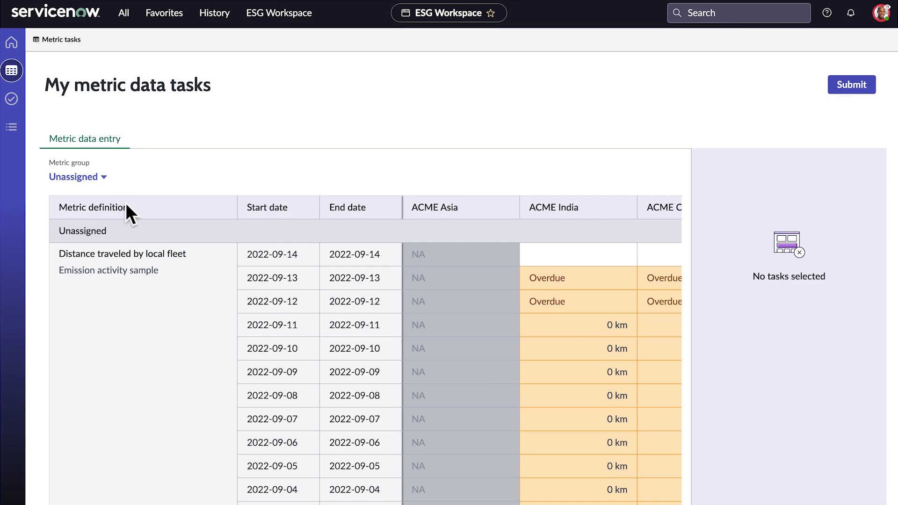
scroll(216, 290, "down", 3)
scroll(216, 290, "down", 5)
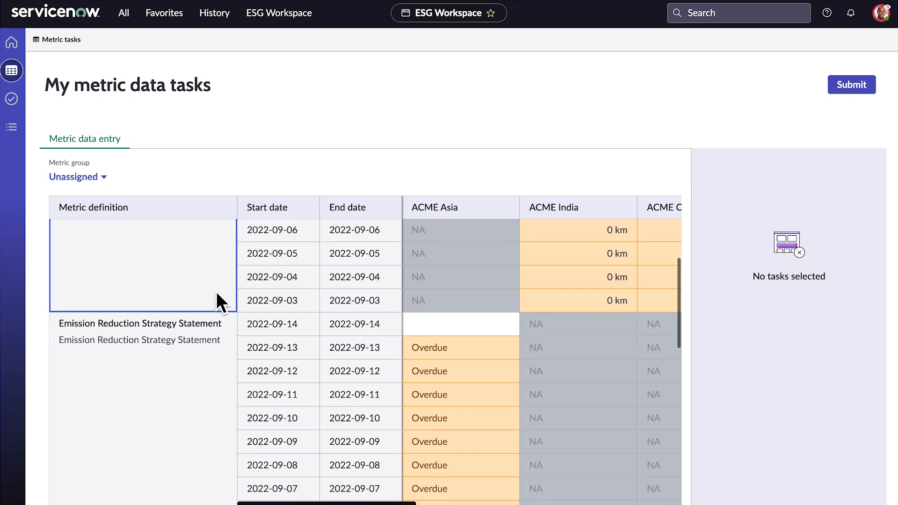
scroll(269, 301, "right", 1)
scroll(269, 301, "right", 3)
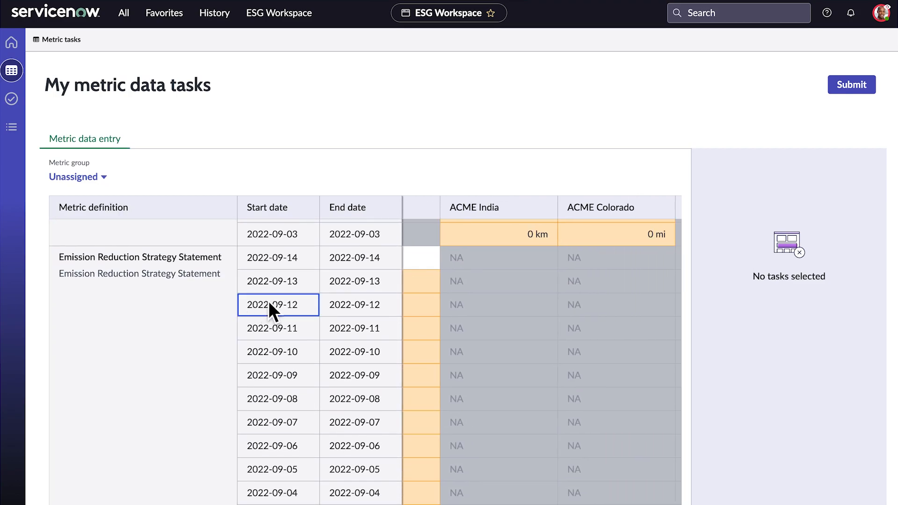
scroll(268, 301, "left", 3)
scroll(262, 301, "left", 1)
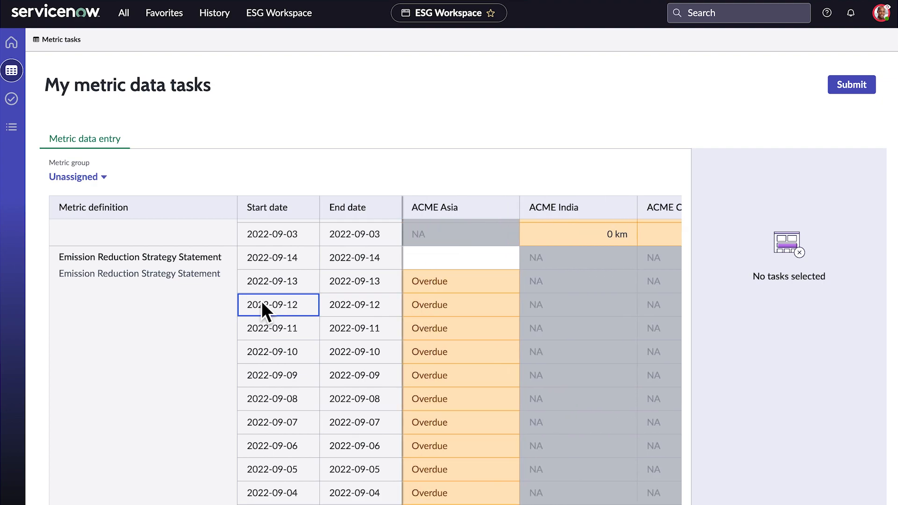
Step: Switch the metric data entry grid to the Emissions metric group
left_click(80, 178)
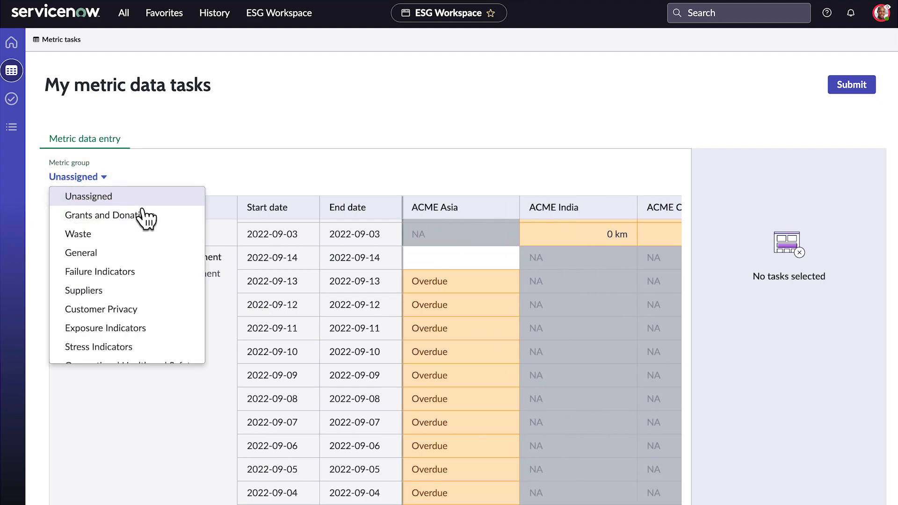
scroll(192, 239, "down", 4)
scroll(192, 243, "down", 3)
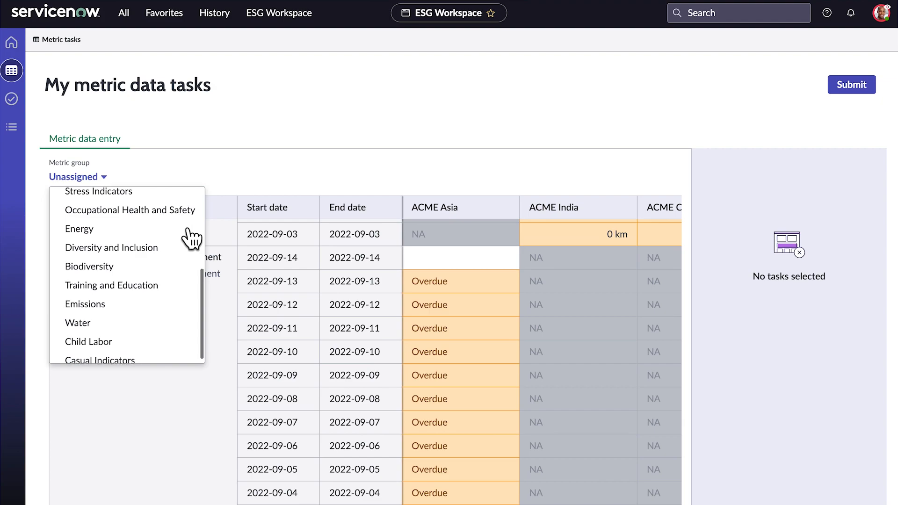
left_click(176, 296)
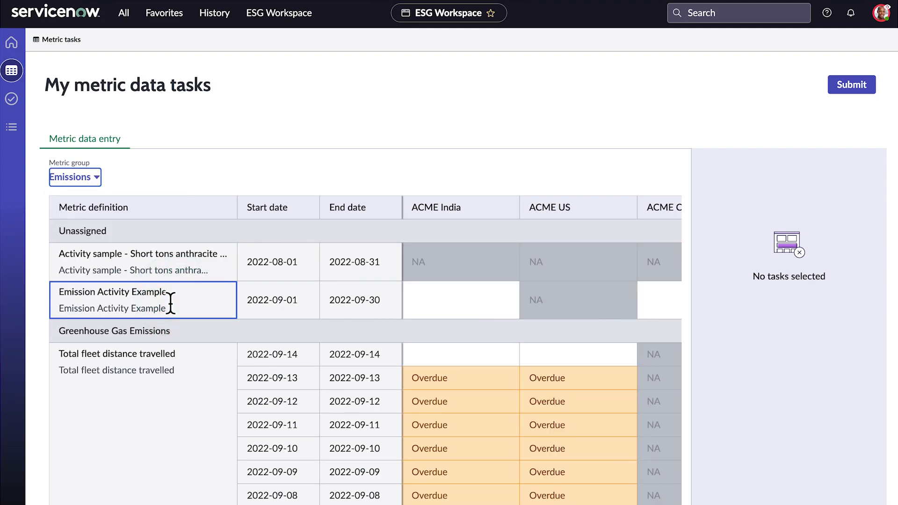
Step: Post a comment on ACME India's Emission Activity Example task asking "Can you help validate this data" and mentioning a colleague
left_click(436, 310)
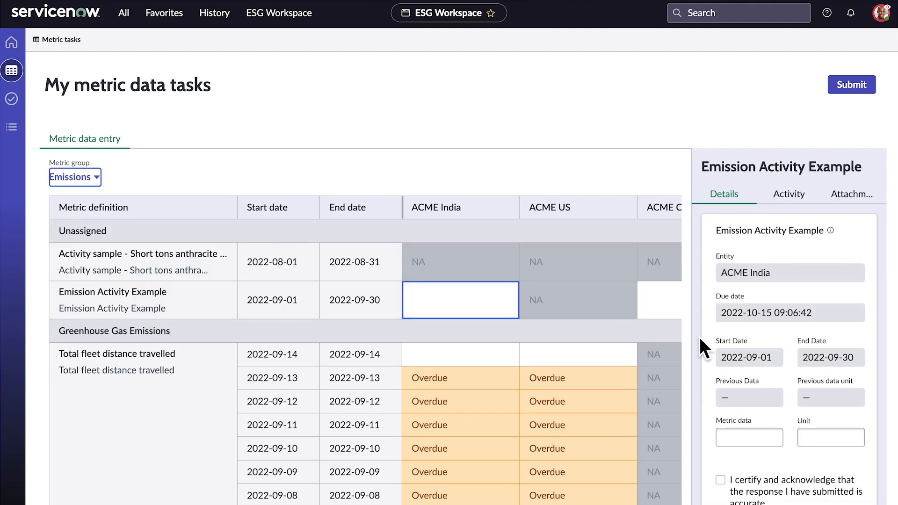
scroll(724, 348, "down", 3)
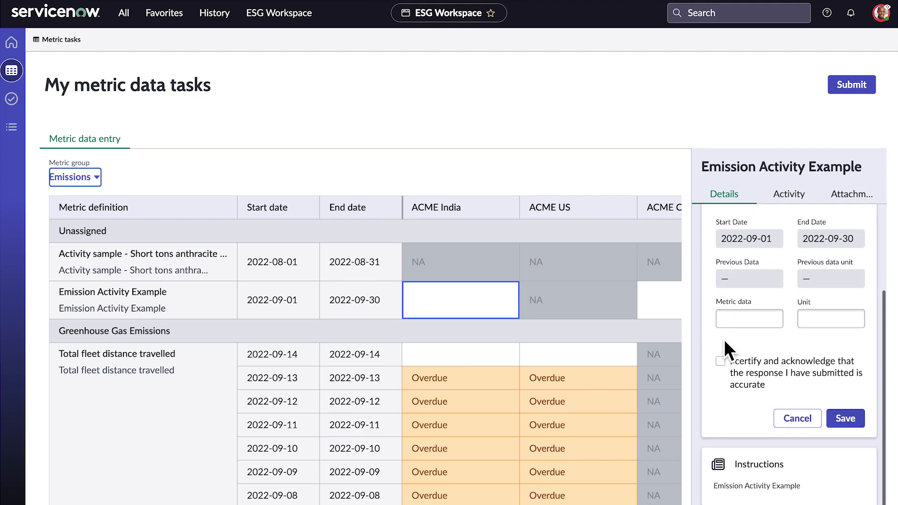
scroll(724, 340, "up", 3)
left_click(801, 204)
left_click(802, 275)
type("Can you help validate this data @chris")
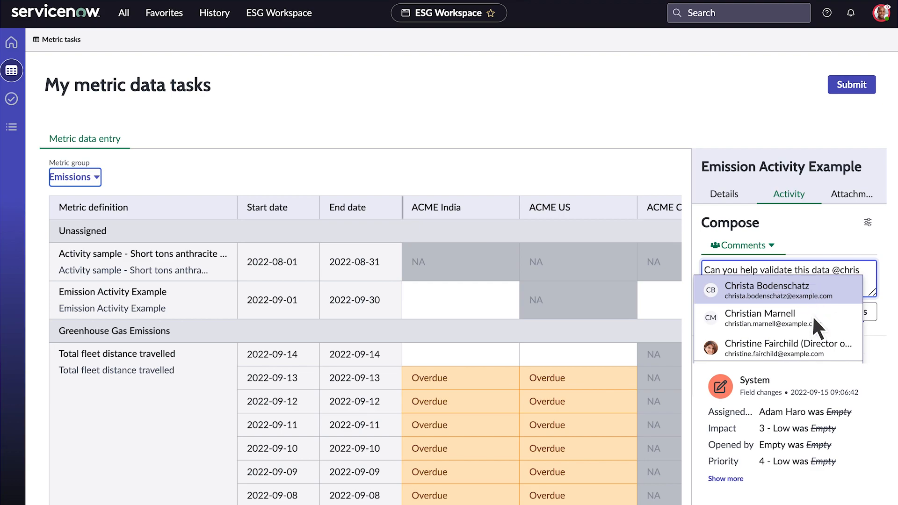
left_click(812, 315)
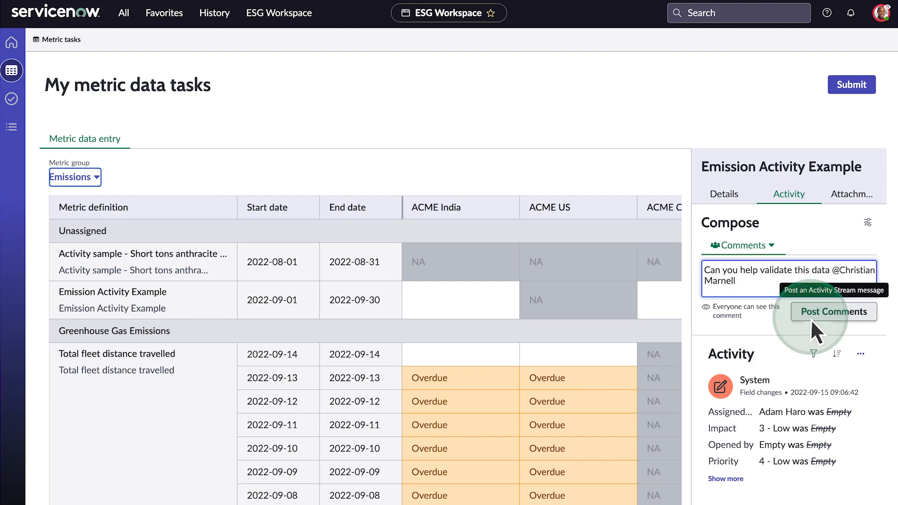
left_click(824, 313)
left_click(854, 197)
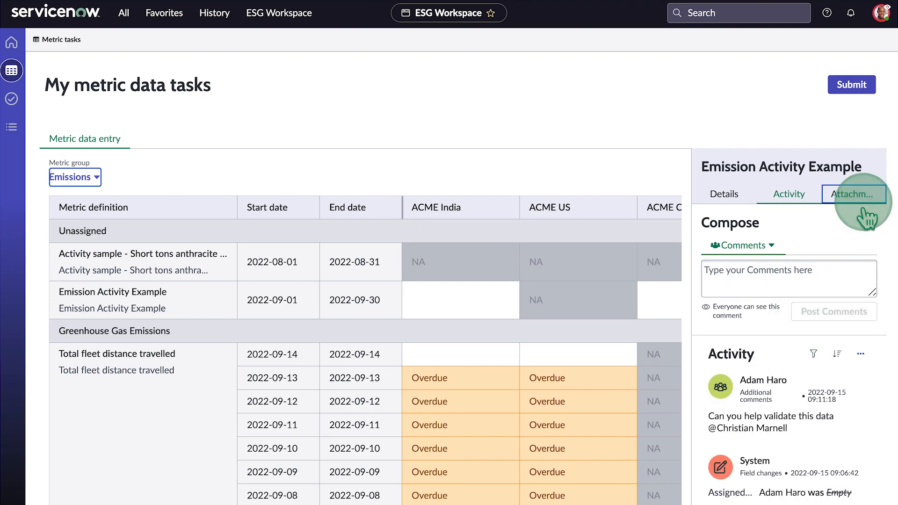
left_click(801, 418)
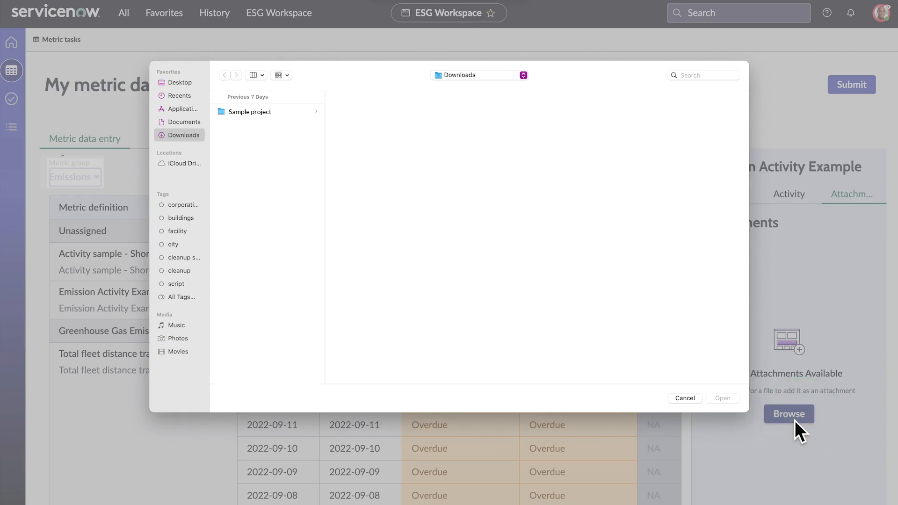
left_click(688, 400)
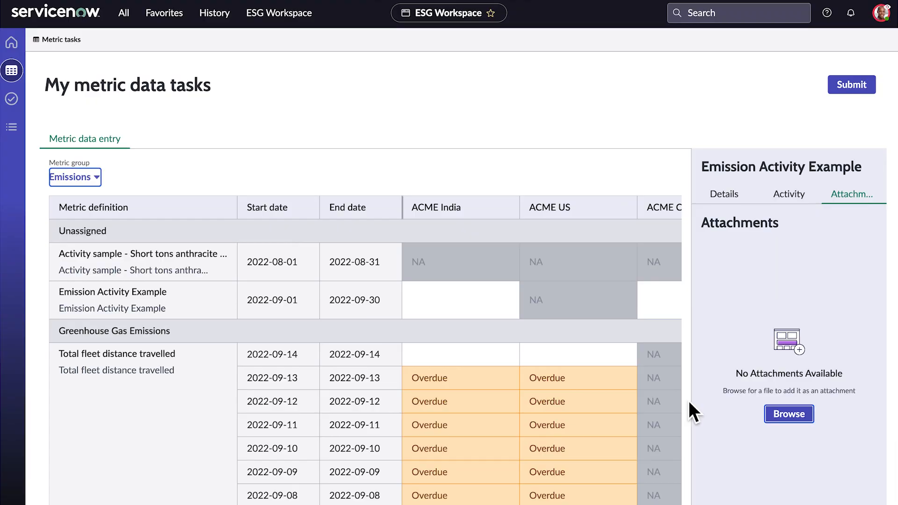
Step: Enter 200 as ACME India's metric data for Emission Activity Example, certify the response's accuracy and save it
left_click(744, 205)
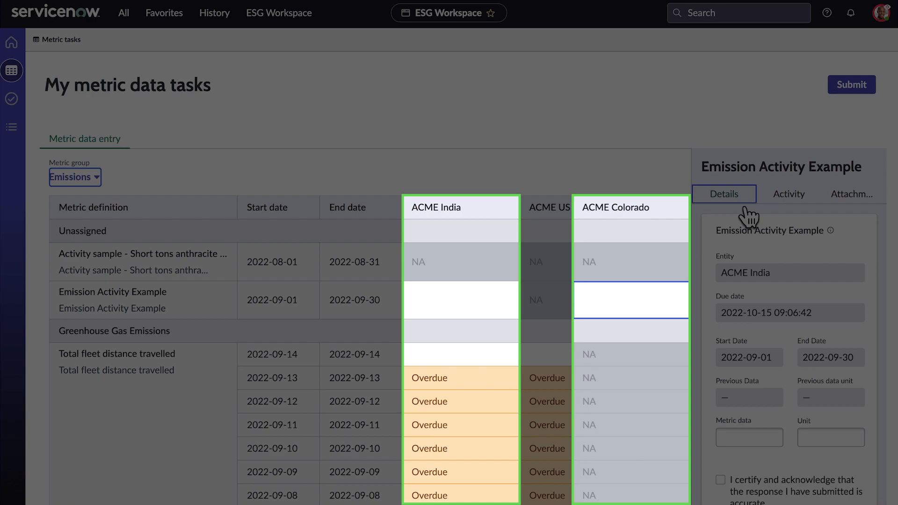
scroll(754, 247, "down", 2)
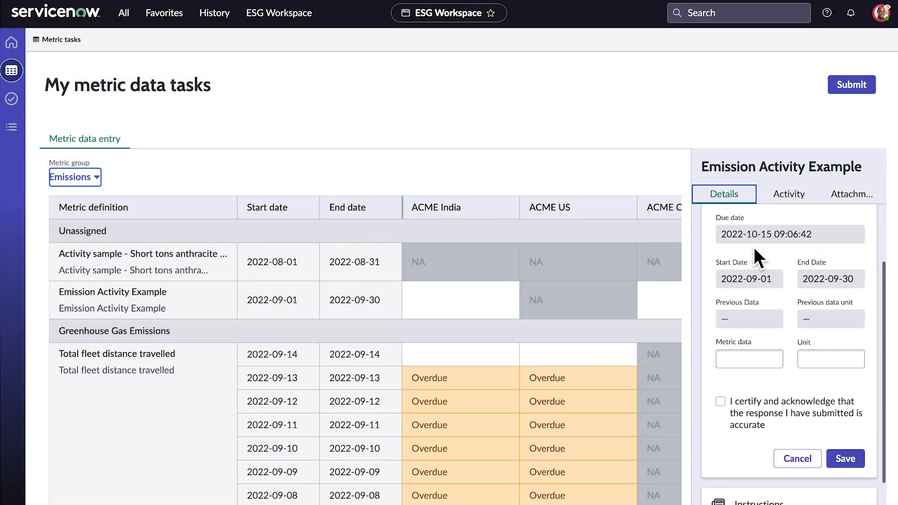
left_click(758, 359)
type("200")
left_click(726, 400)
left_click(846, 456)
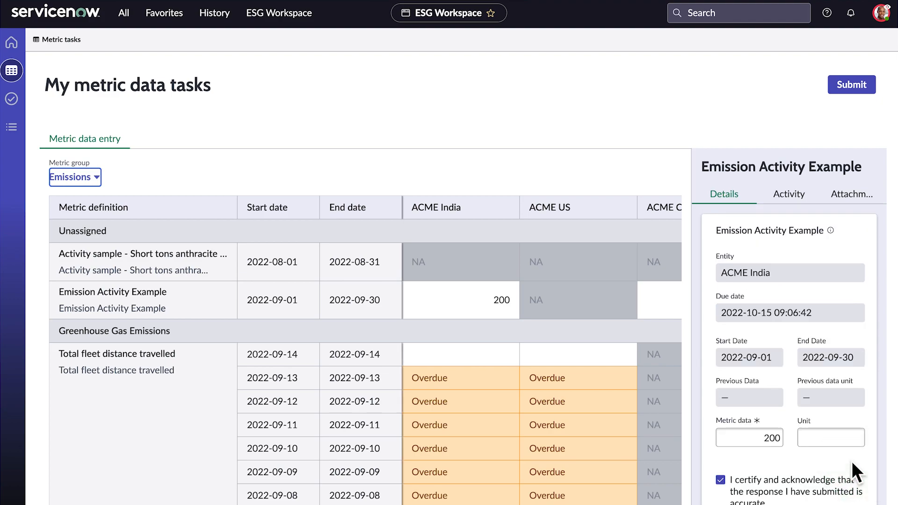
Step: Enter 100 as ACME Colorado's metric data for Emission Activity Example, certify the response's accuracy and save it
left_click(654, 315)
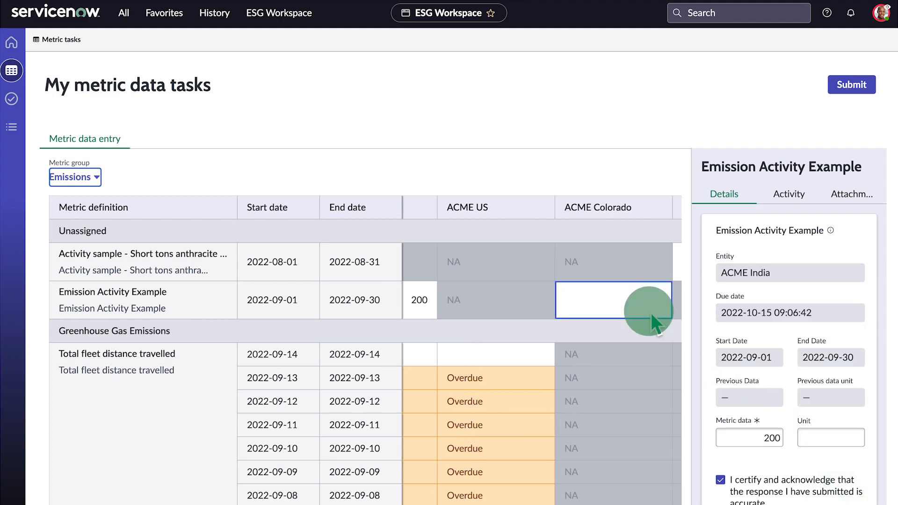
left_click(741, 431)
type("100")
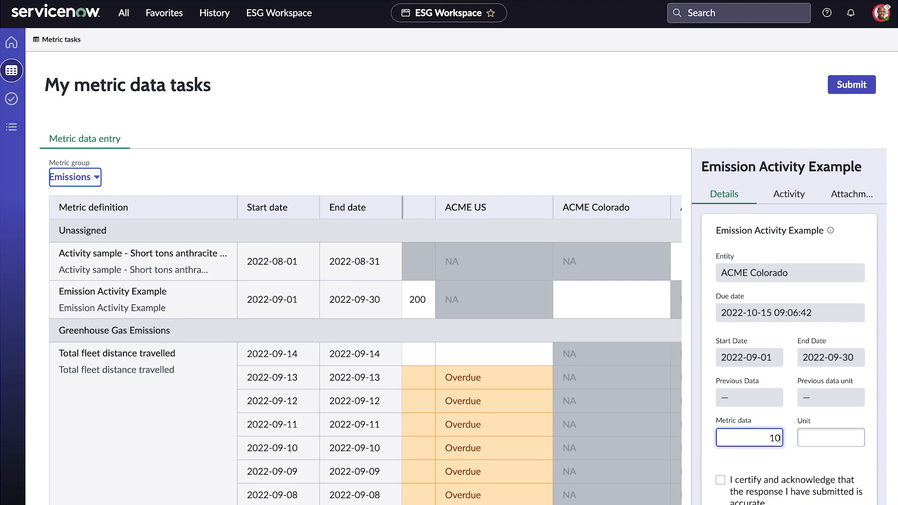
scroll(748, 421, "down", 1)
scroll(742, 442, "down", 1)
left_click(721, 402)
left_click(858, 461)
Step: Select the ACME Colorado and ACME India entries of Emission Activity Example and submit both metric data tasks
left_click(563, 310)
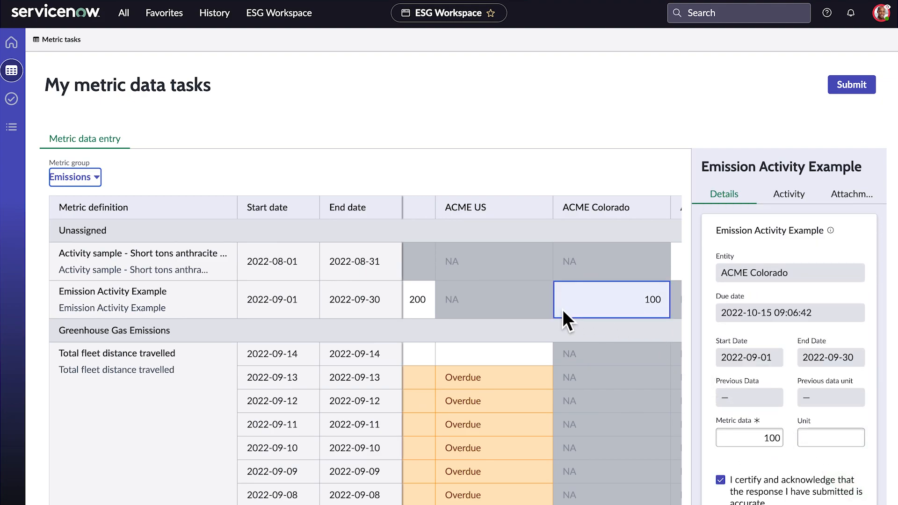
left_click(484, 311)
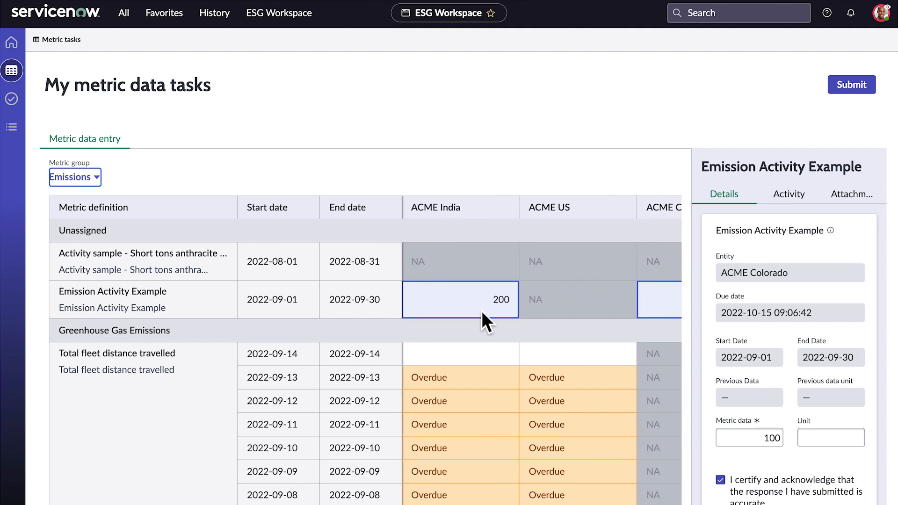
left_click(849, 88)
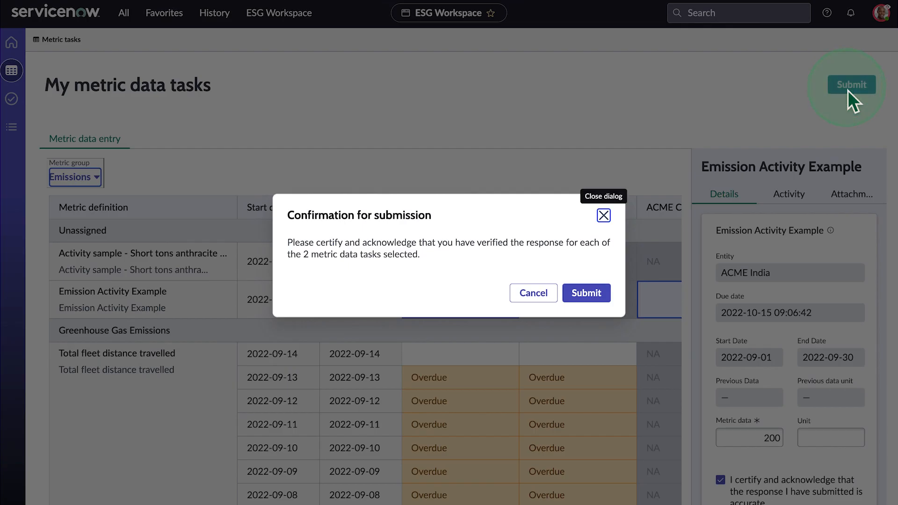
left_click(603, 295)
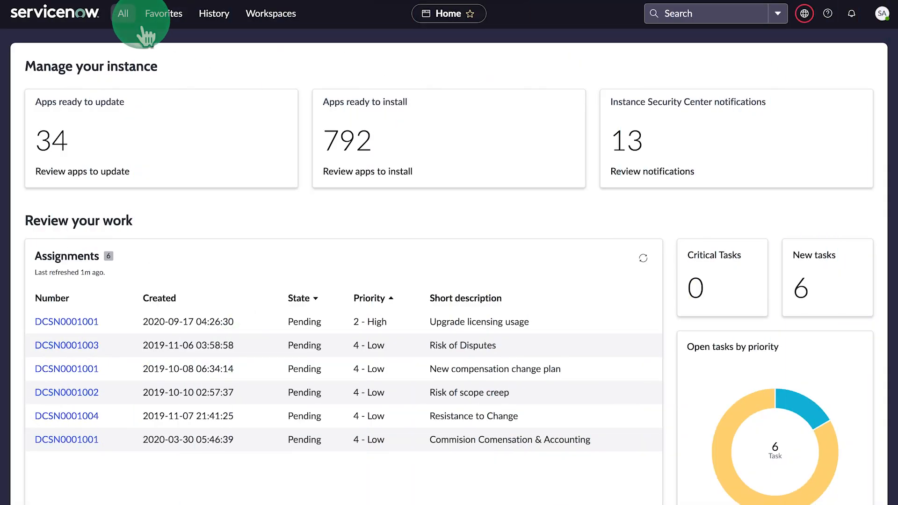
Step: Create an emission activity named Manufacturing with type "GHG protocol" in the Emission Factor Library and submit it
left_click(124, 15)
type("emission")
left_click(100, 109)
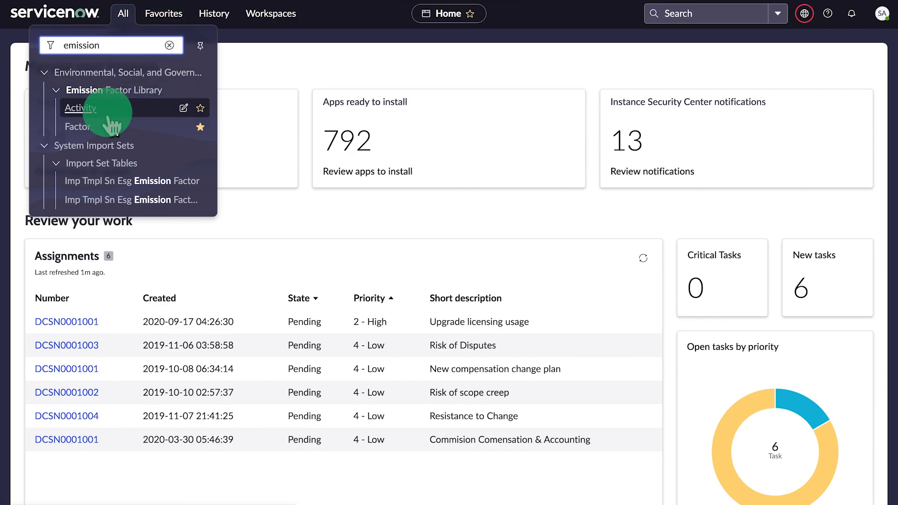
left_click(881, 42)
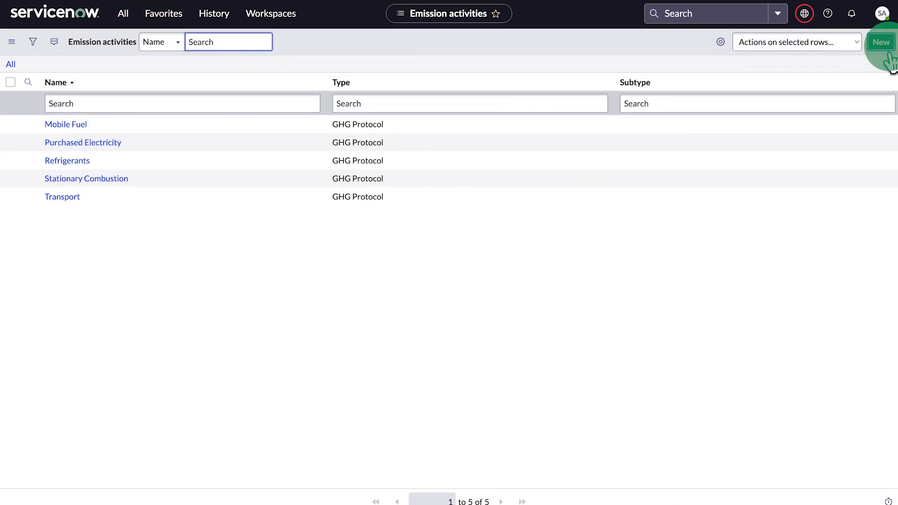
type("Manufacturing")
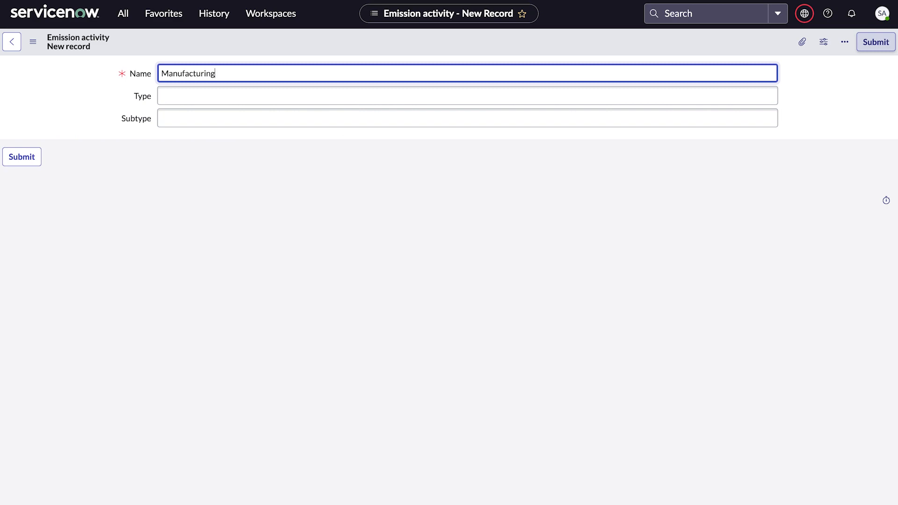
left_click(161, 95)
type("GHG protocol")
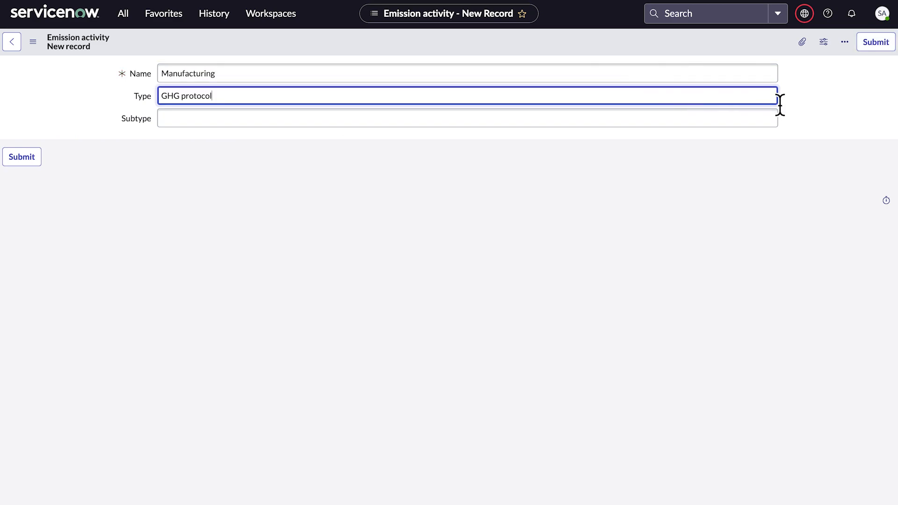
left_click(879, 47)
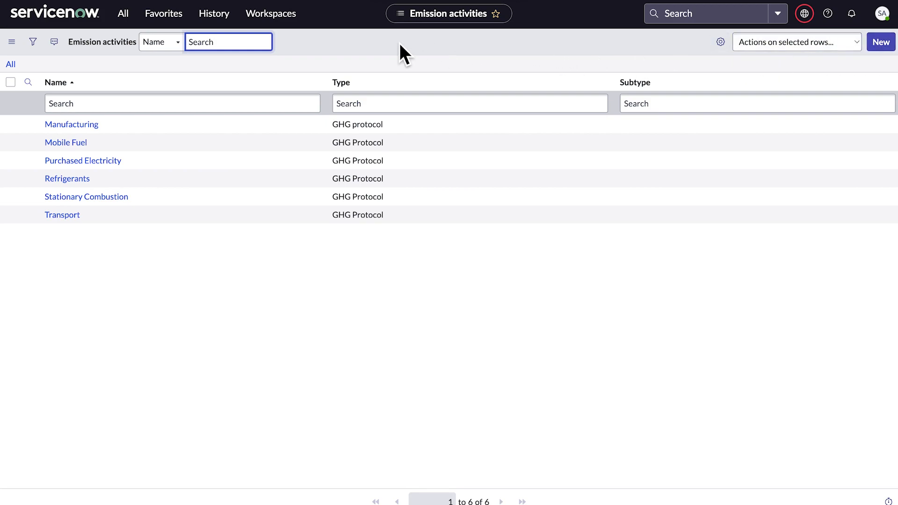
Step: Start a new emission factor record named "Anthracite Coal - Heat Factor"
left_click(123, 14)
left_click(97, 132)
left_click(881, 41)
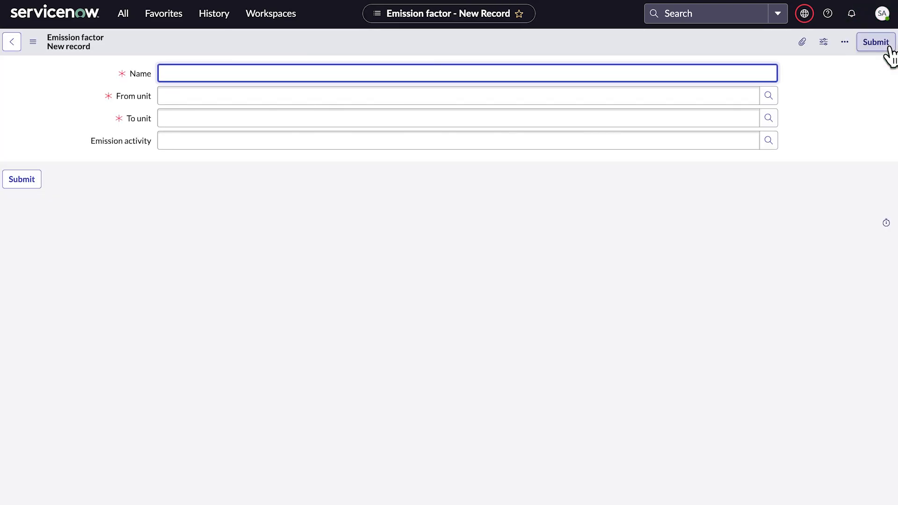
type("Anthracite Coal - Heat Factor")
Step: Set the emission factor's From unit to Short Ton and its To unit to mmBTU
left_click(745, 97)
type("sh")
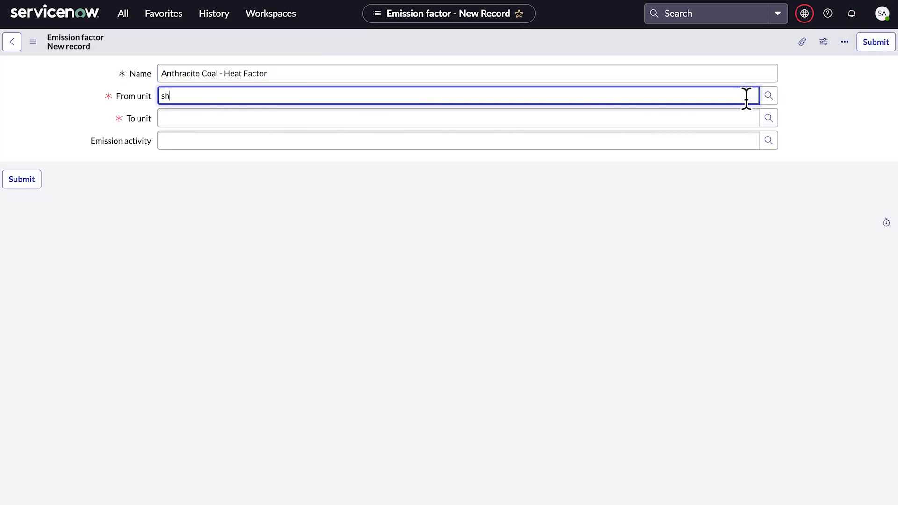
type("ort")
left_click(732, 123)
type("mm")
left_click(408, 142)
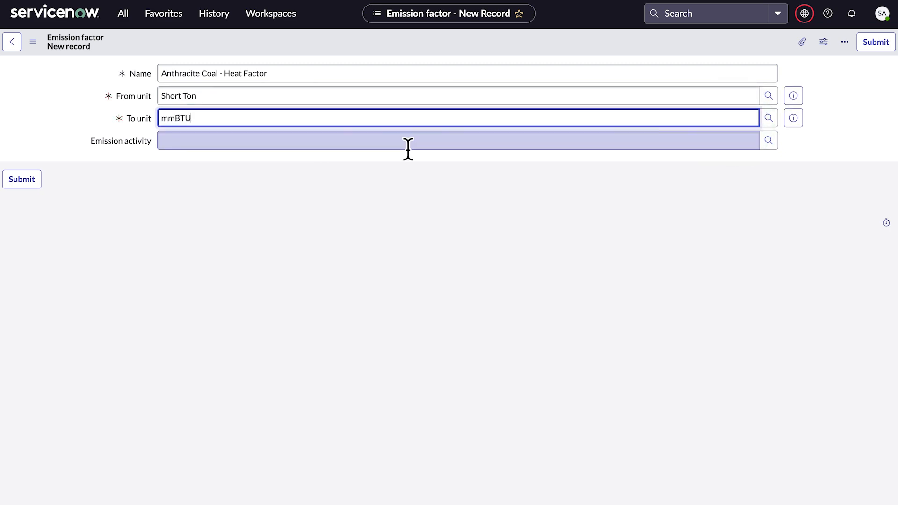
Step: Assign the Manufacturing emission activity to the emission factor and submit the record
type("manu")
left_click(405, 158)
left_click(28, 182)
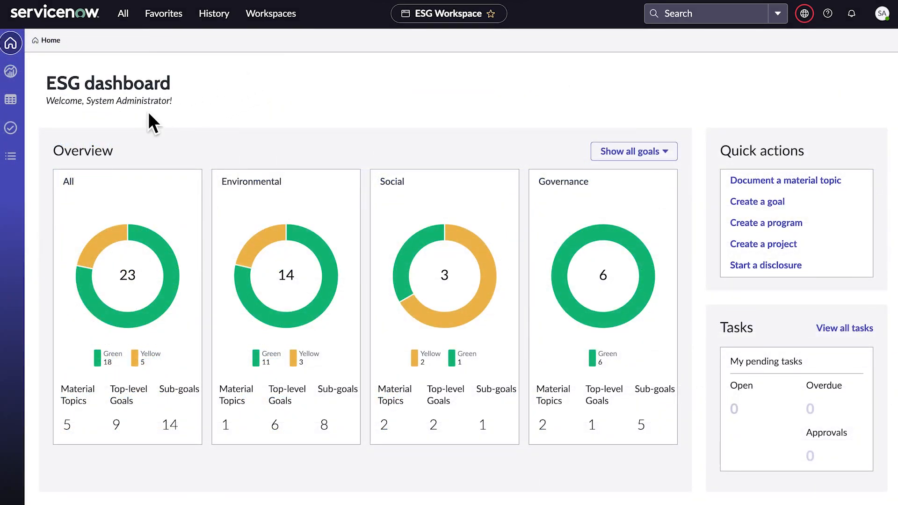
Step: Start a new calculated metric definition with "Manufacturing Emission activity example" as both its name and its description
left_click(11, 156)
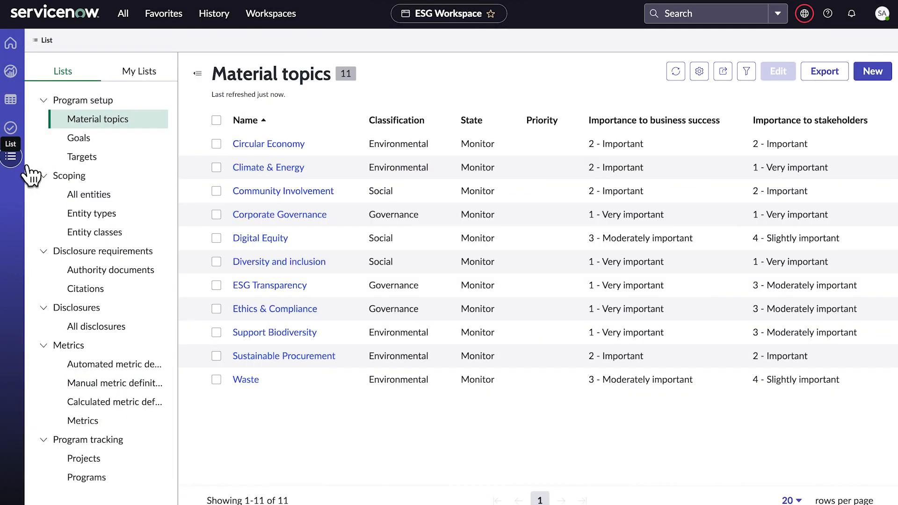
left_click(102, 405)
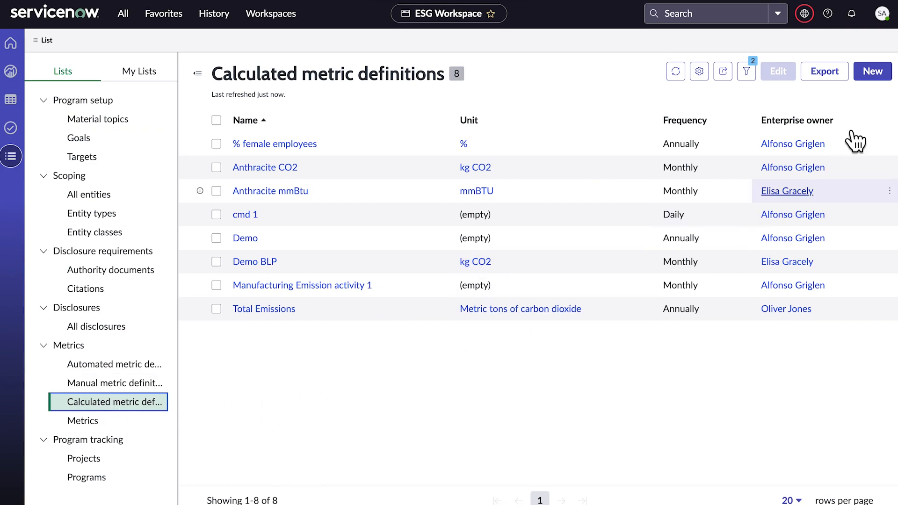
left_click(873, 71)
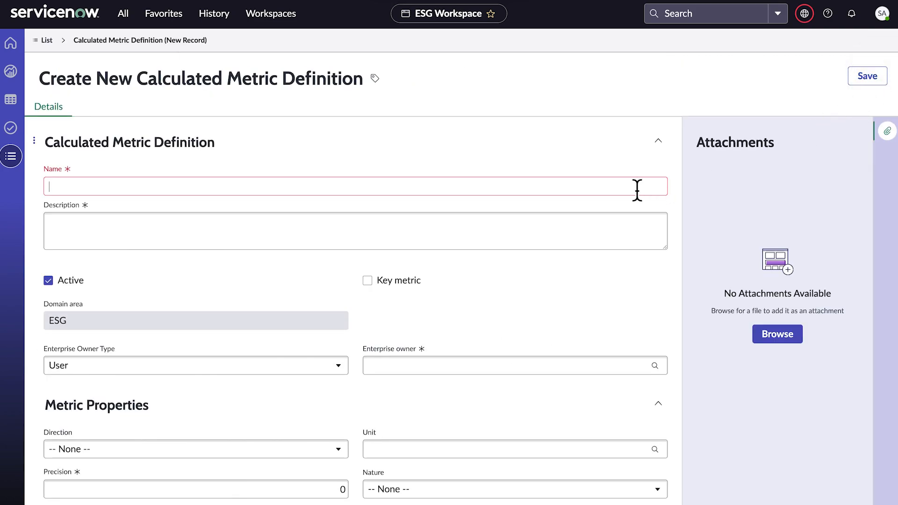
type("Manufacturing Emission activity example")
left_click(623, 236)
type("Manufacturing Emission activity example")
Step: Assign a user as the enterprise owner of the calculated metric definition
scroll(622, 248, "down", 2)
left_click(624, 282)
type("alf")
left_click(632, 315)
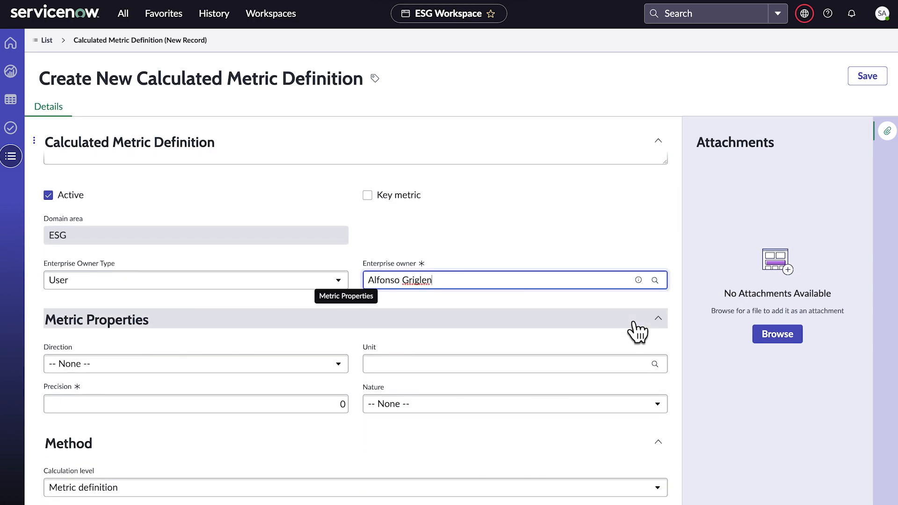
Step: Set the calculation level to Entity and the frequency to Monthly, and save the calculated metric definition
scroll(637, 332, "down", 5)
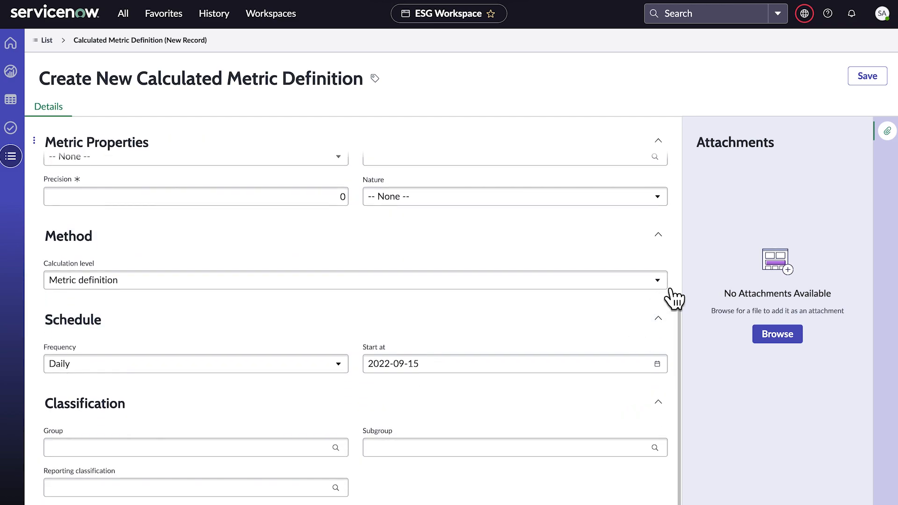
left_click(668, 289)
left_click(649, 325)
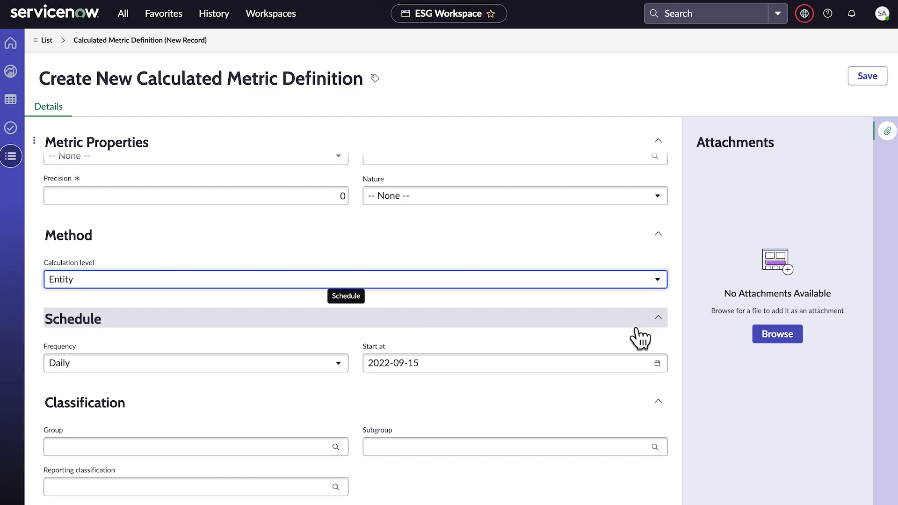
left_click(341, 366)
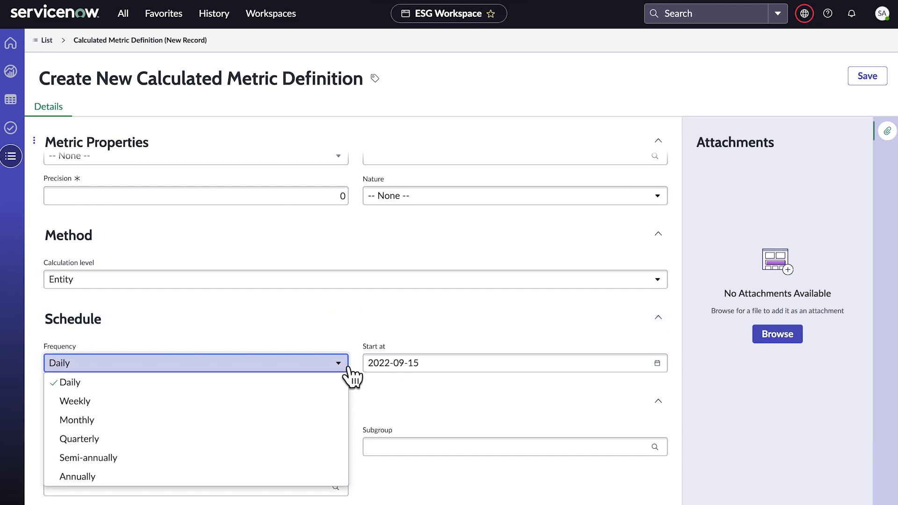
left_click(311, 419)
left_click(870, 81)
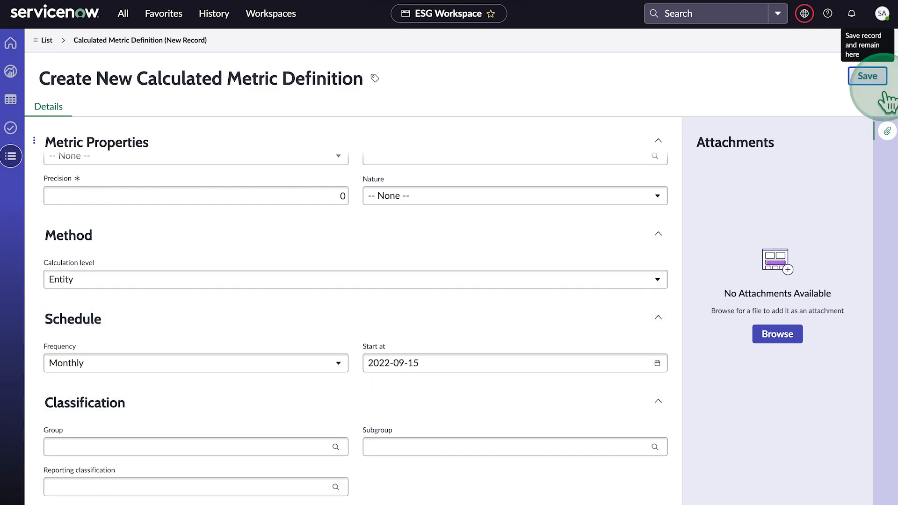
Step: Open the formula builder for the calculated metric definition and set the calculation method to Formula
left_click(734, 85)
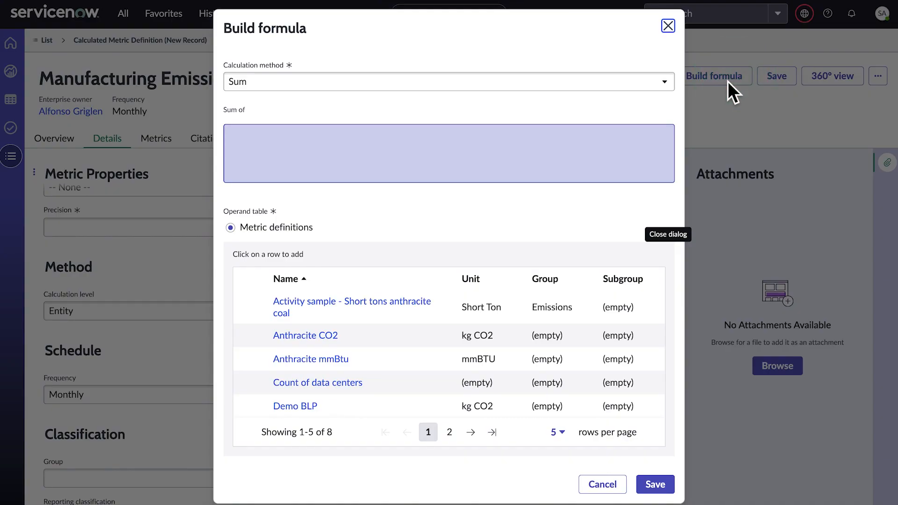
left_click(664, 81)
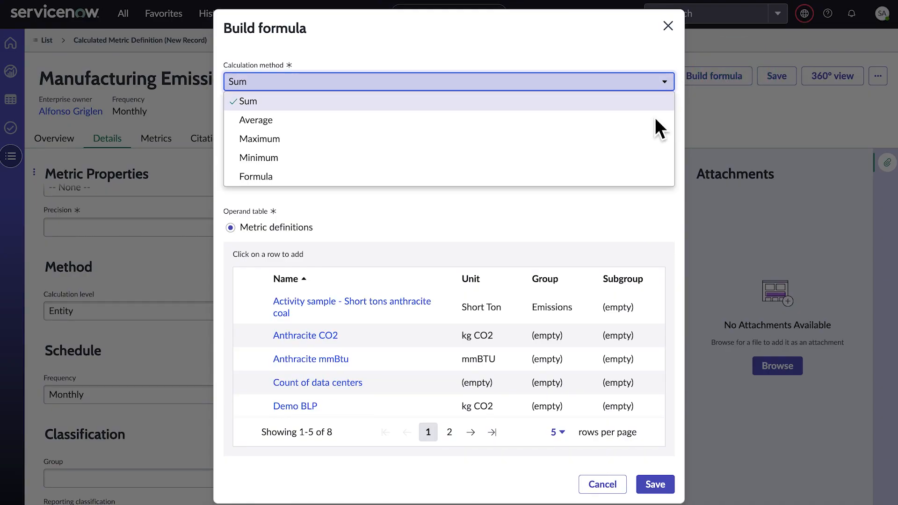
left_click(661, 178)
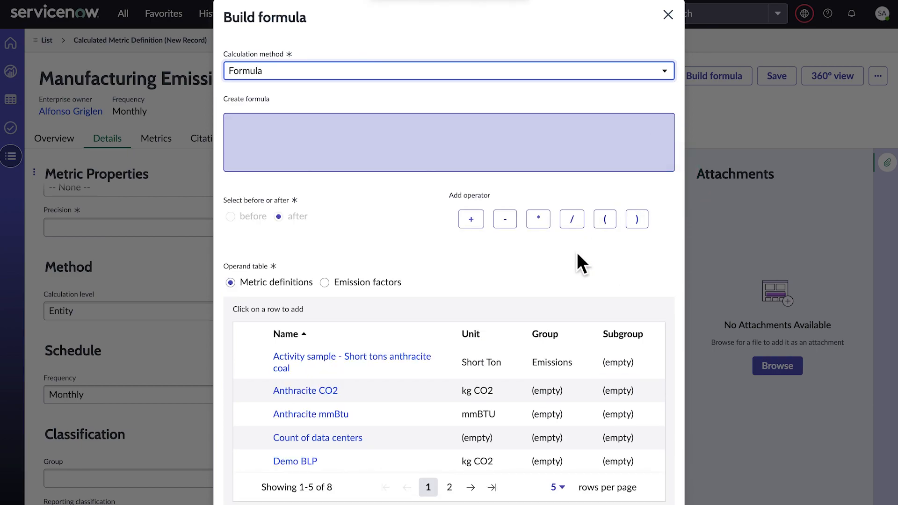
Step: Add the Emission Activity Example metric definition to the formula, followed by the multiplication operator
left_click(449, 486)
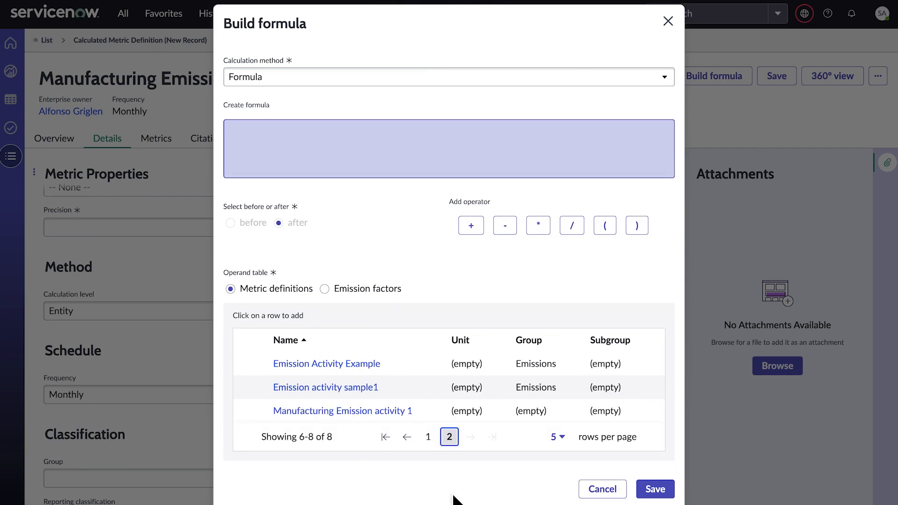
left_click(375, 368)
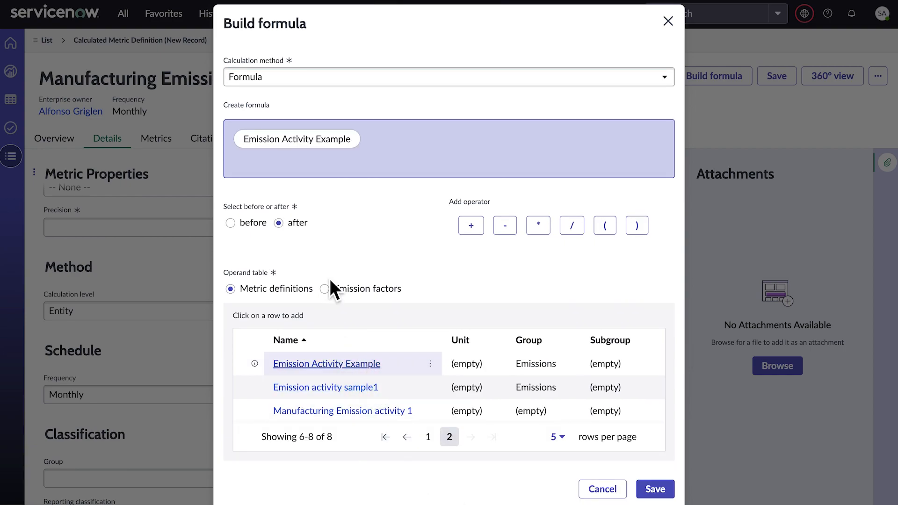
left_click(327, 143)
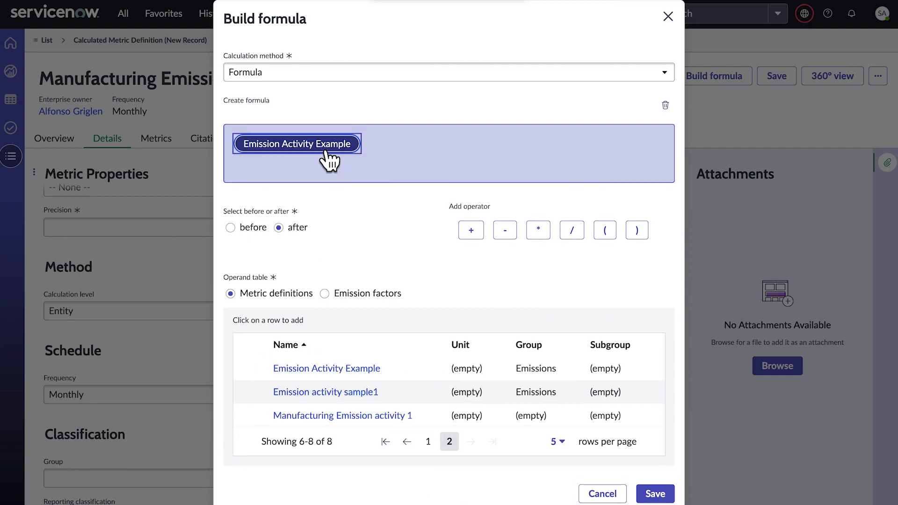
left_click(539, 230)
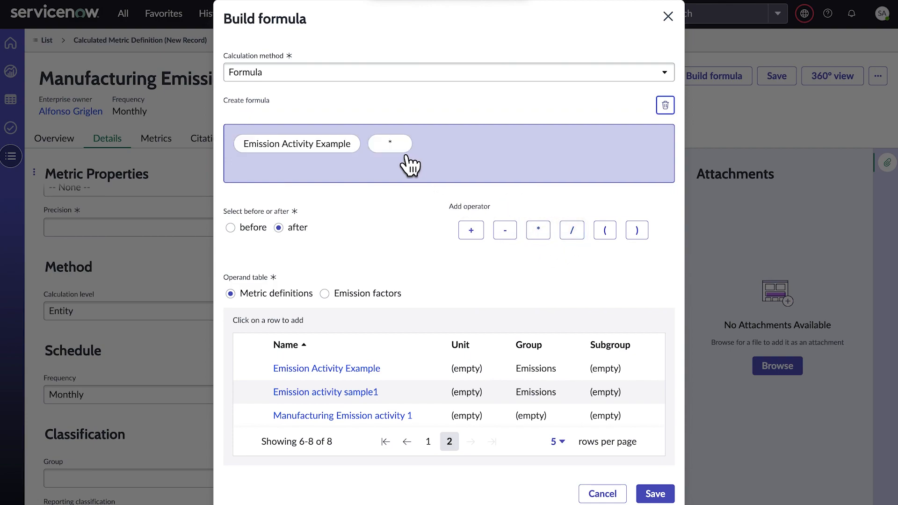
Step: Filter the emission factors by names containing "anthracite", add Anthracite Coal - Heat Factor after the operator, save the formula and view the metrics
left_click(403, 150)
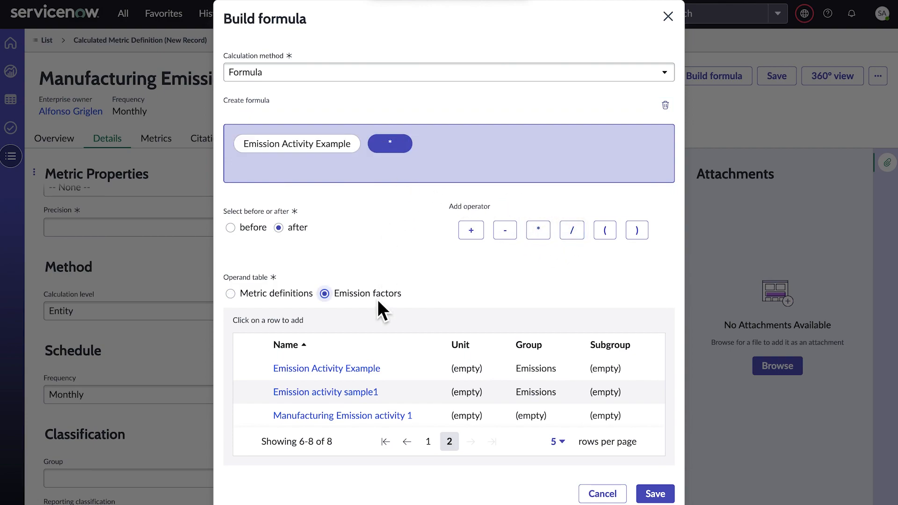
left_click(378, 301)
left_click(441, 344)
left_click(409, 458)
type("anthracite")
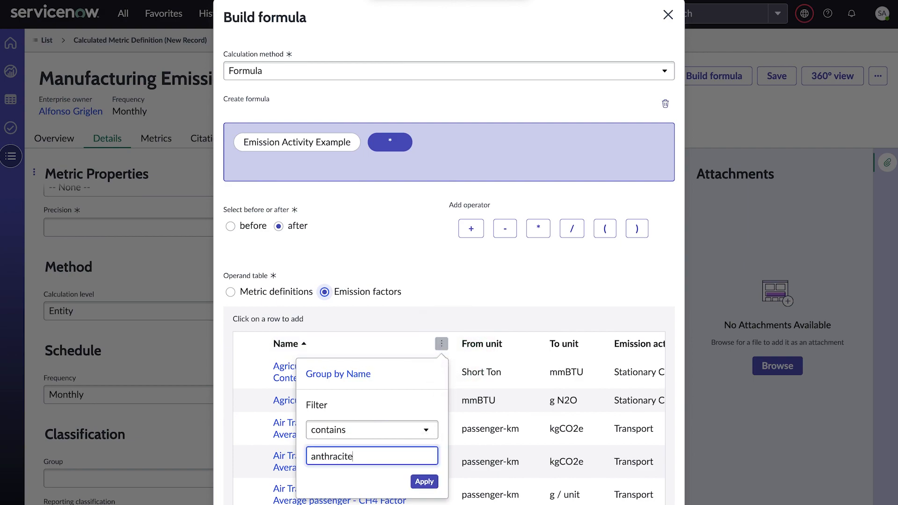
left_click(424, 482)
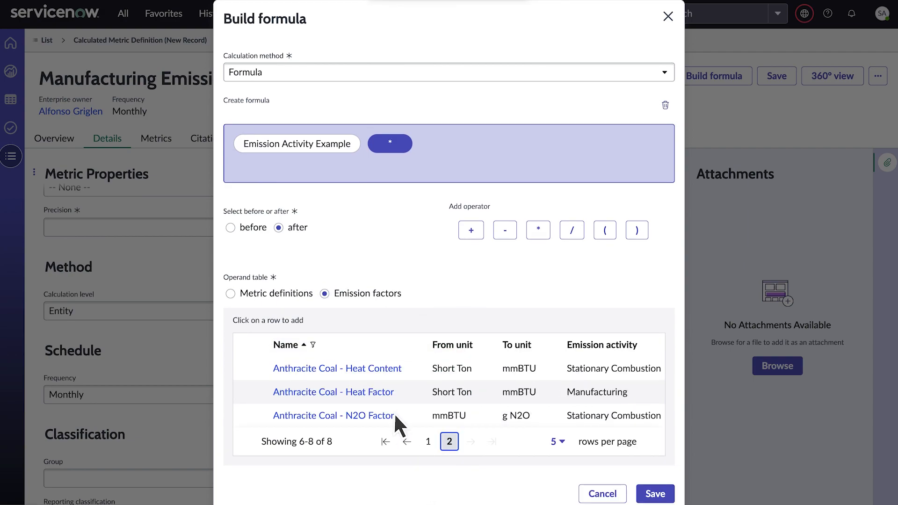
left_click(385, 394)
left_click(654, 494)
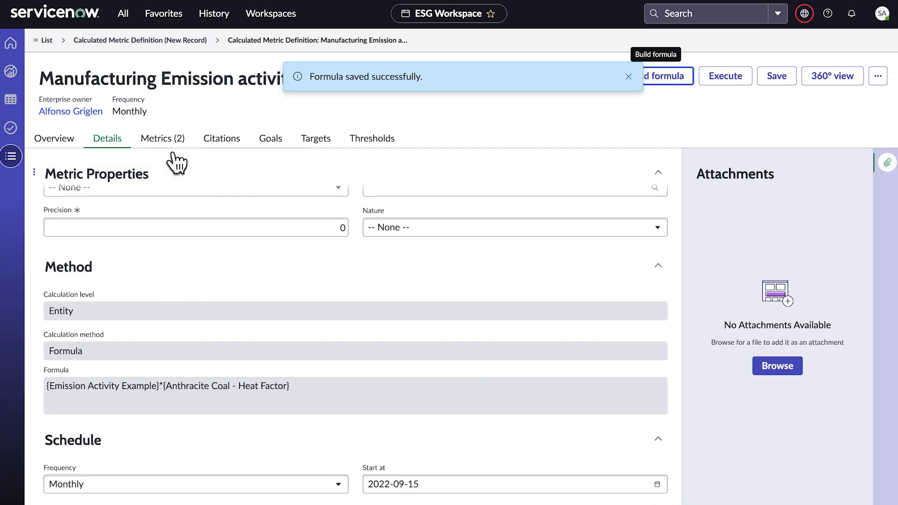
left_click(162, 139)
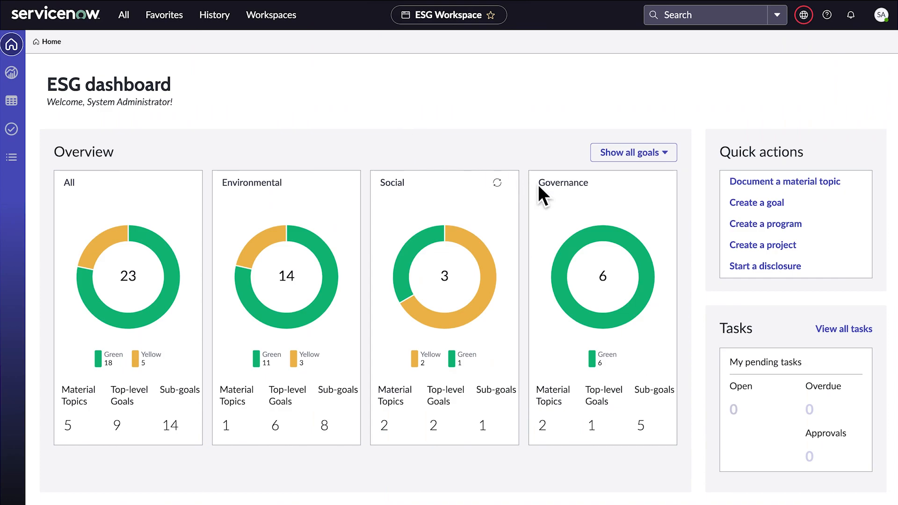
Step: Create a disclosure named "Emission activity disclosure" of type Supplier Questionnaire, keeping the default periods, and save it
left_click(751, 268)
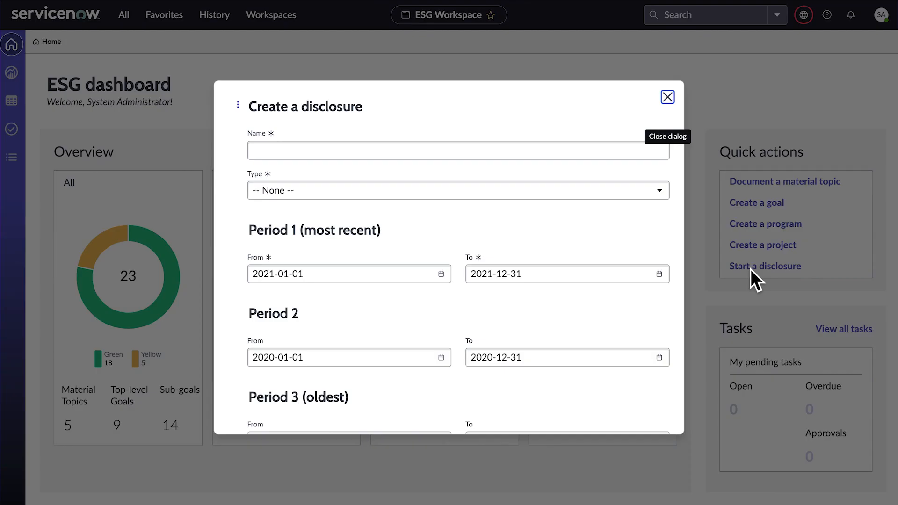
left_click(608, 158)
type("Emission activity disclosure")
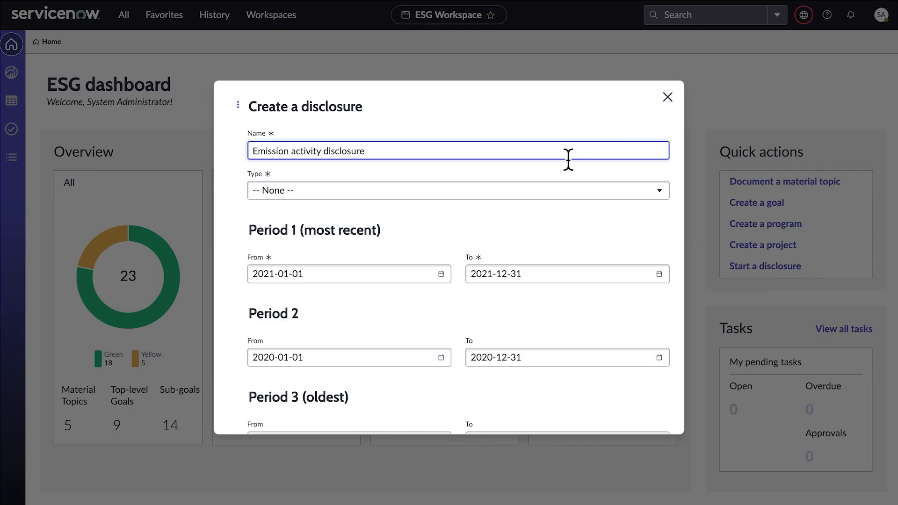
left_click(549, 198)
left_click(531, 265)
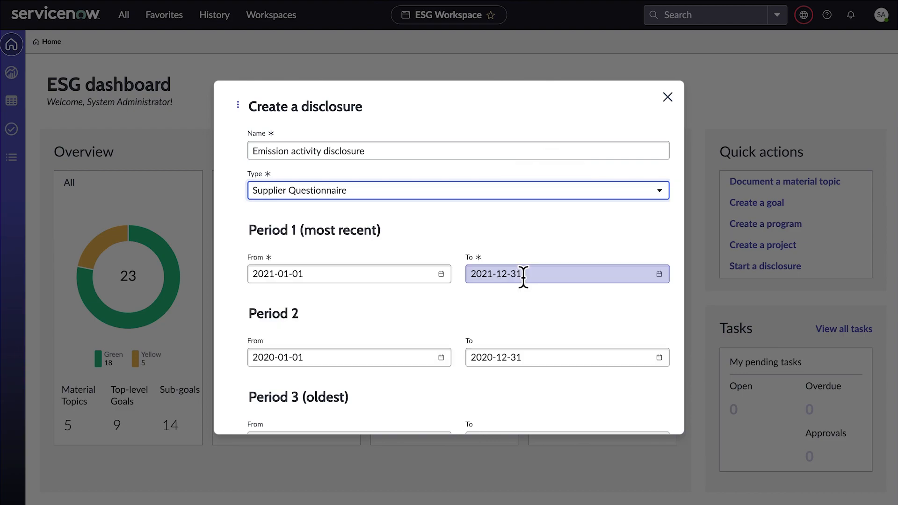
scroll(477, 229, "down", 3)
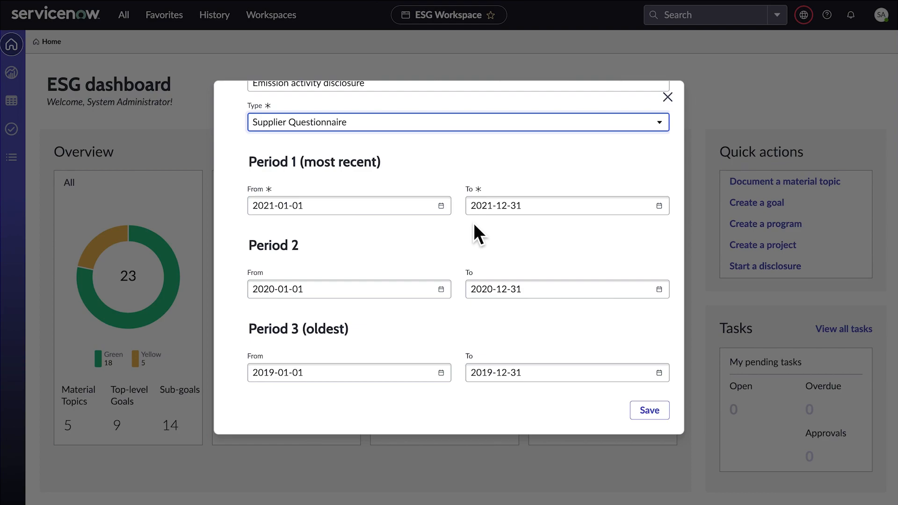
left_click(652, 412)
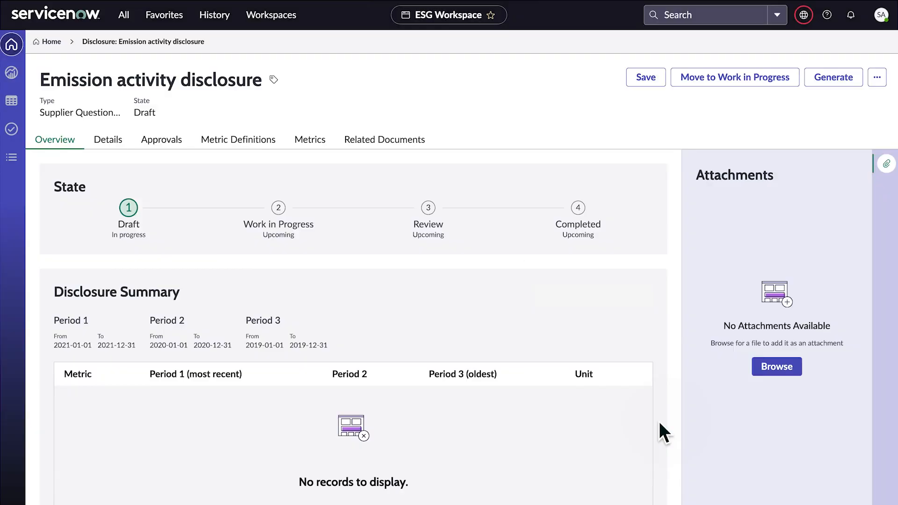
Step: Add the Emission Activity Example metric definition to the disclosure
left_click(246, 143)
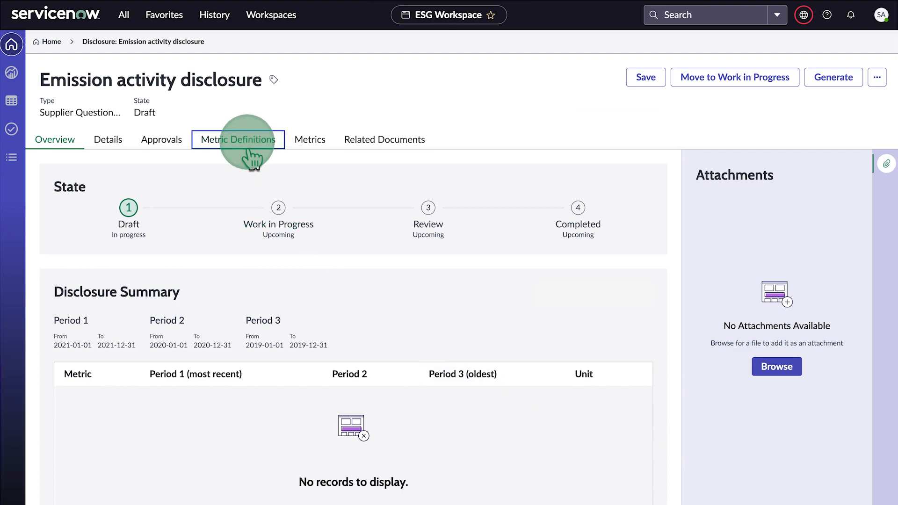
left_click(654, 168)
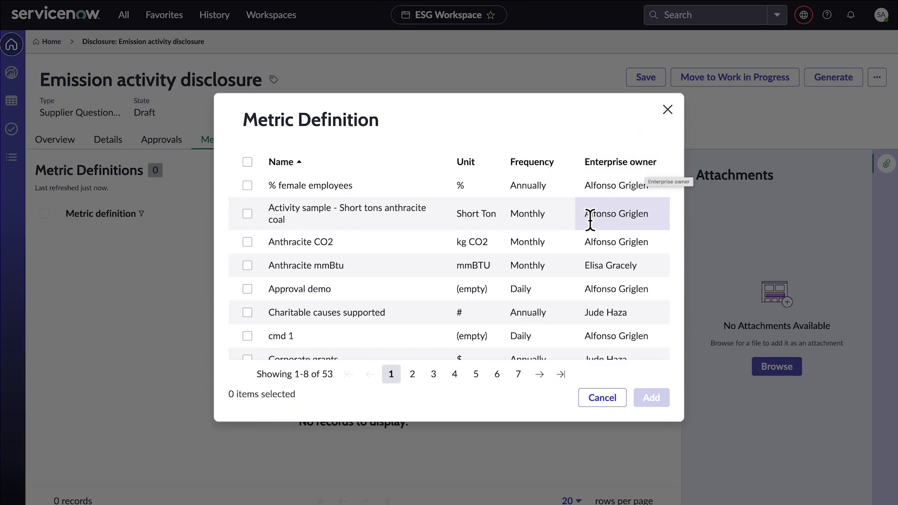
left_click(414, 376)
left_click(260, 283)
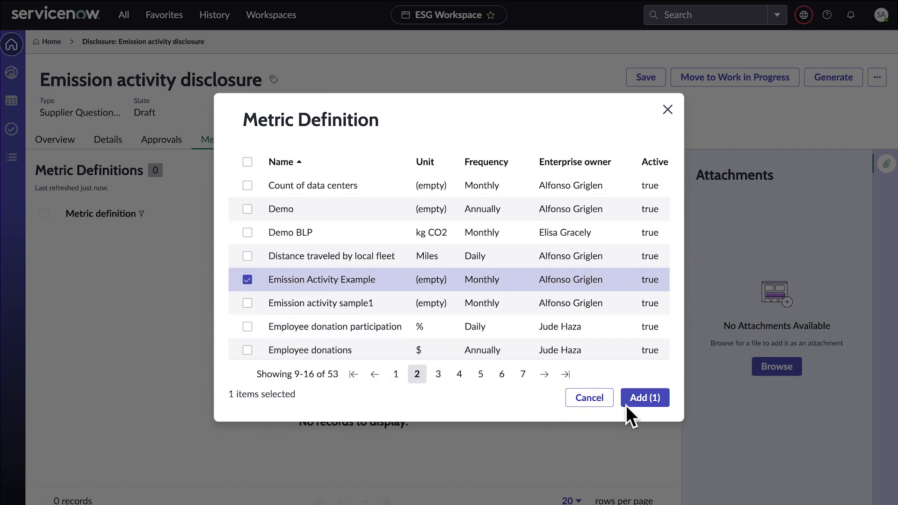
left_click(645, 397)
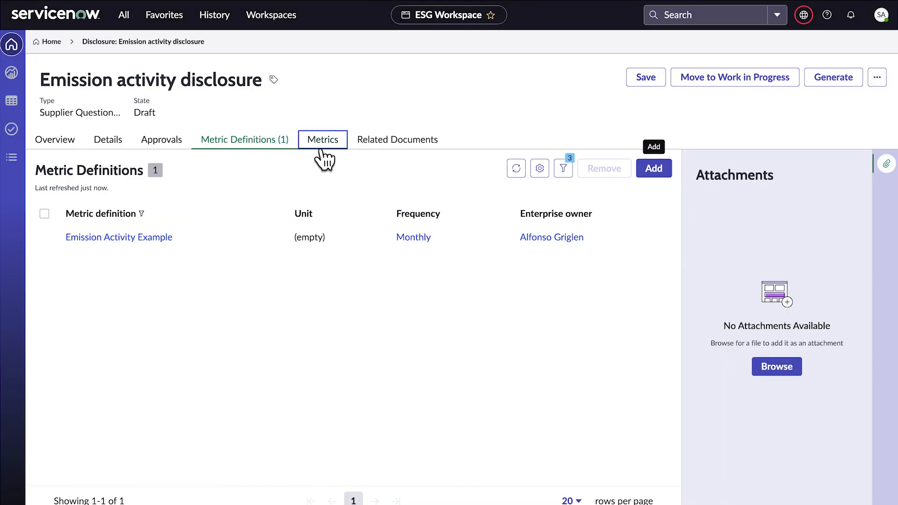
Step: Add the Emission Activity Example metrics for ACME Colorado and ACME India to the disclosure and save it
left_click(322, 150)
left_click(656, 170)
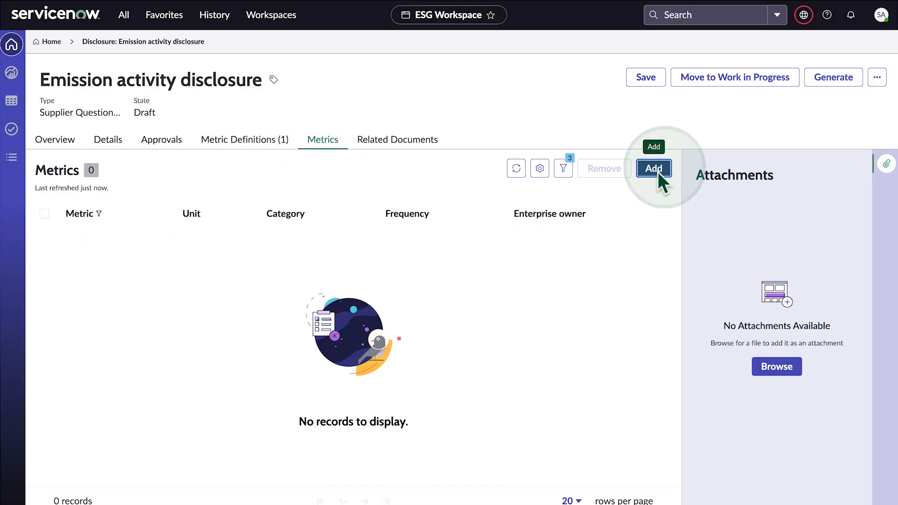
left_click(421, 379)
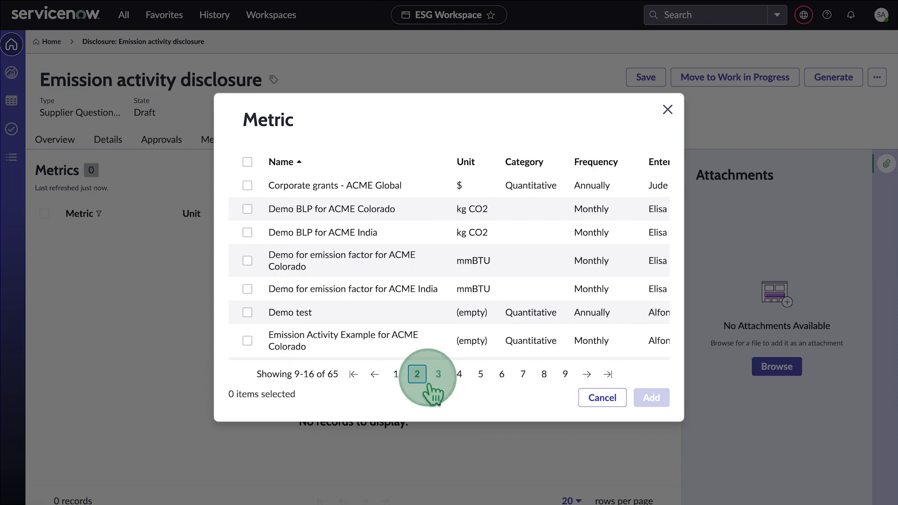
left_click(262, 349)
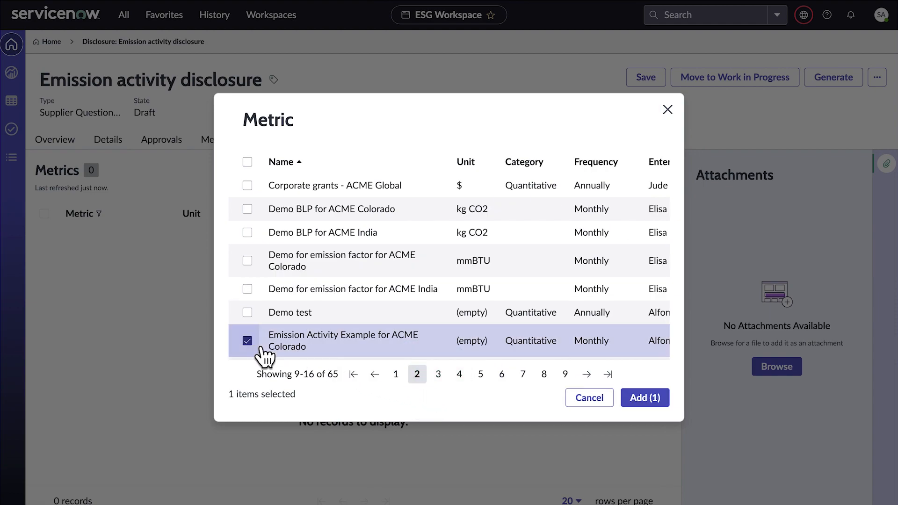
scroll(262, 351, "down", 1)
left_click(260, 359)
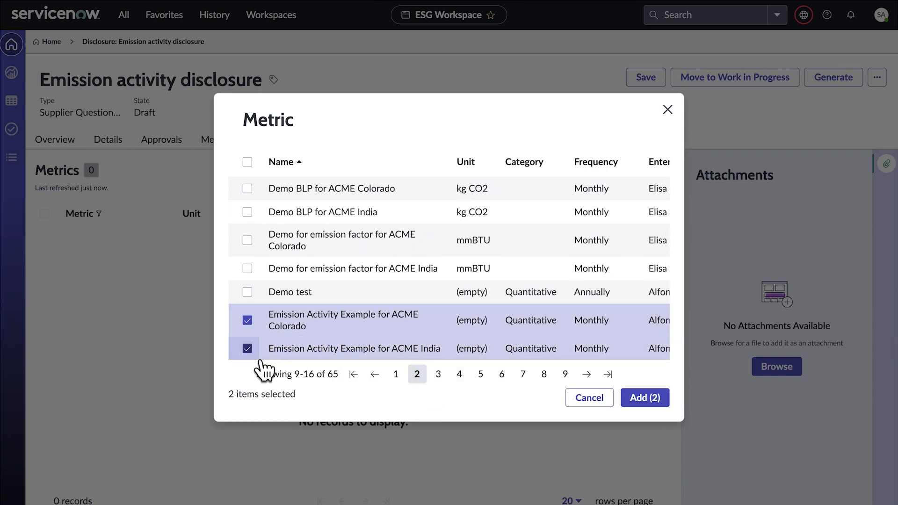
left_click(649, 401)
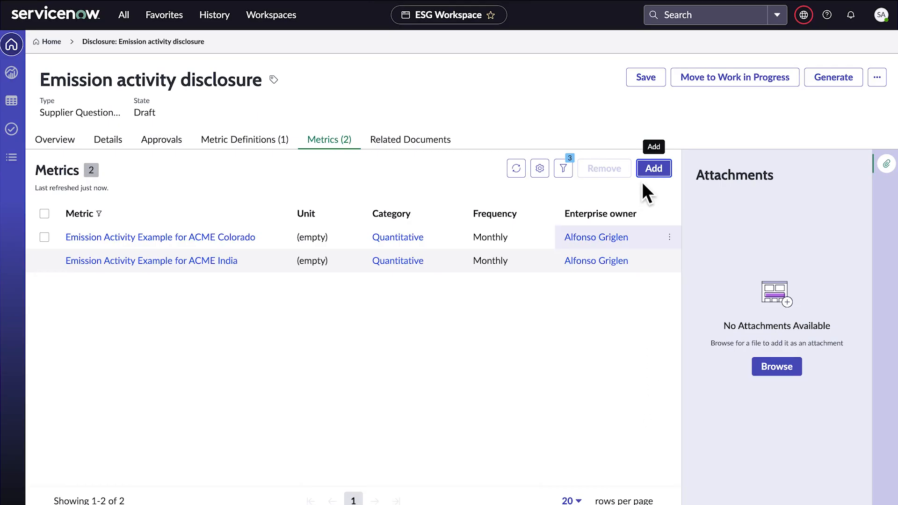
left_click(650, 80)
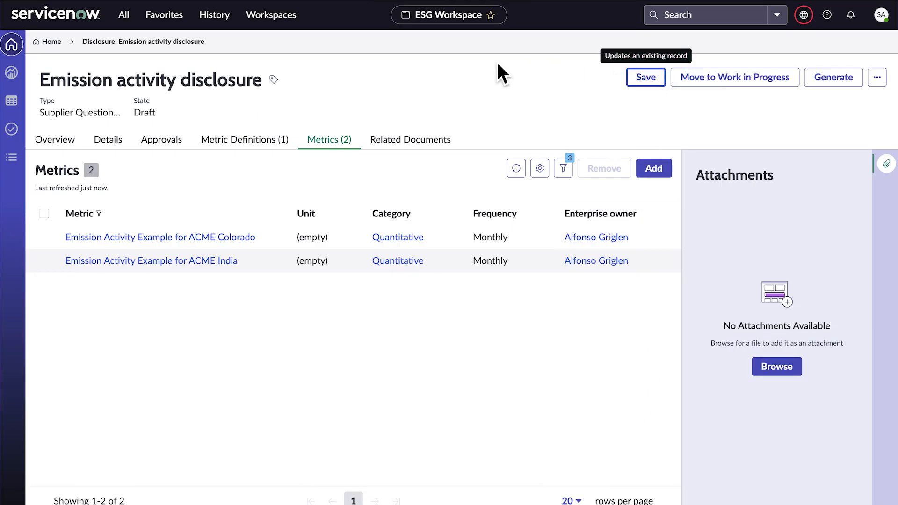
Step: Return to the ESG dashboard and review its goals overview, top-level goals, targets by goal, disclosures and material topics heatmap
left_click(24, 53)
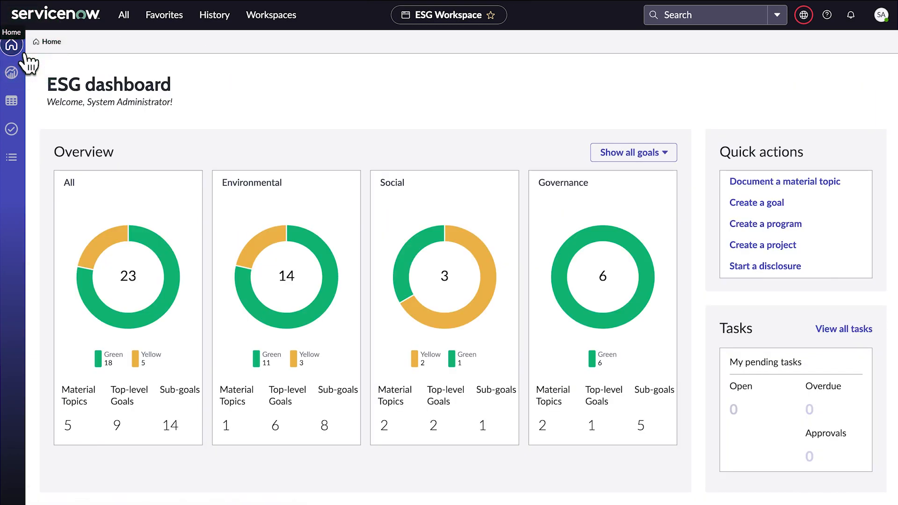
scroll(263, 96, "down", 15)
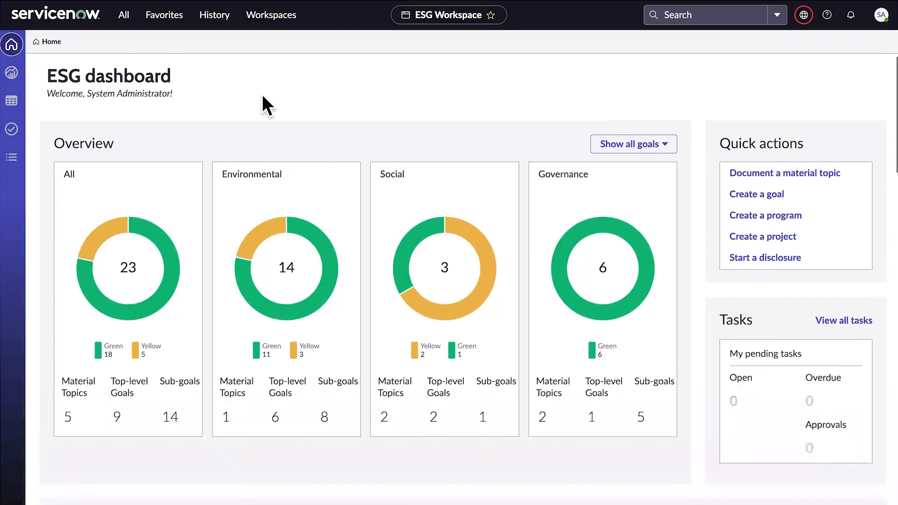
scroll(300, 49, "down", 4)
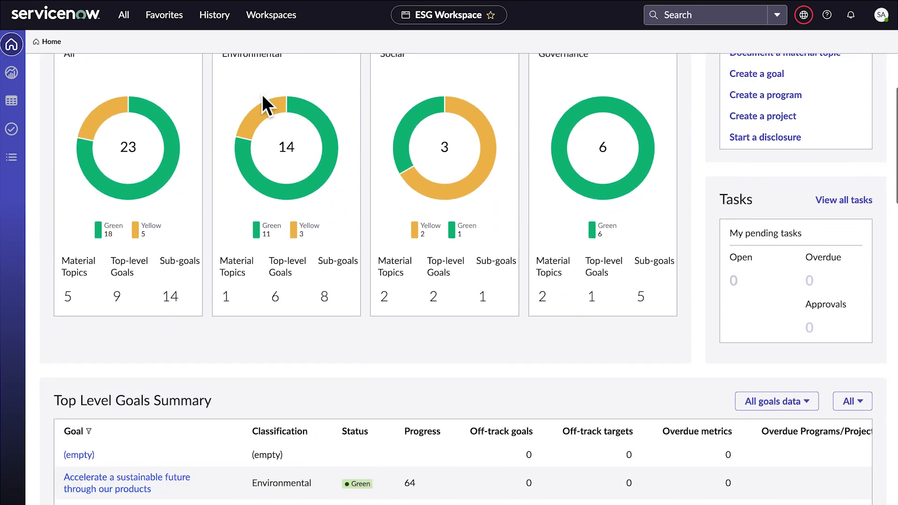
scroll(270, 100, "down", 4)
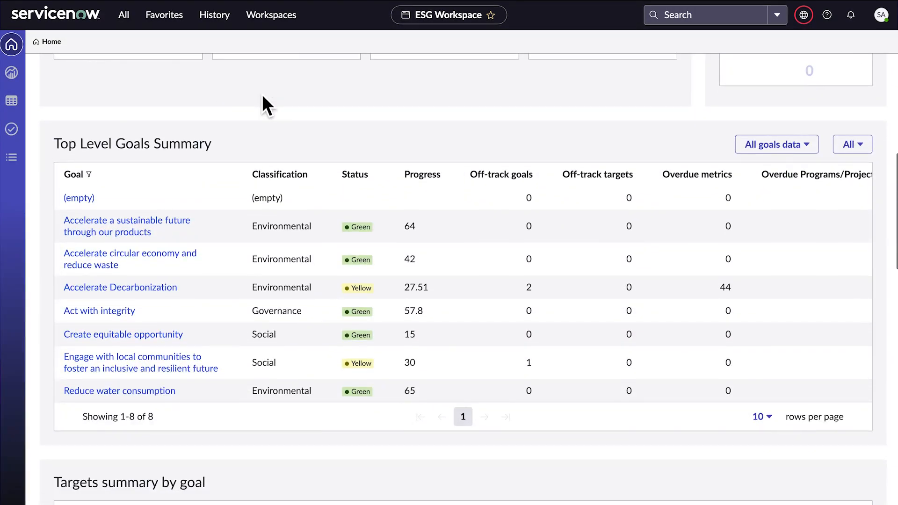
scroll(262, 94, "down", 7)
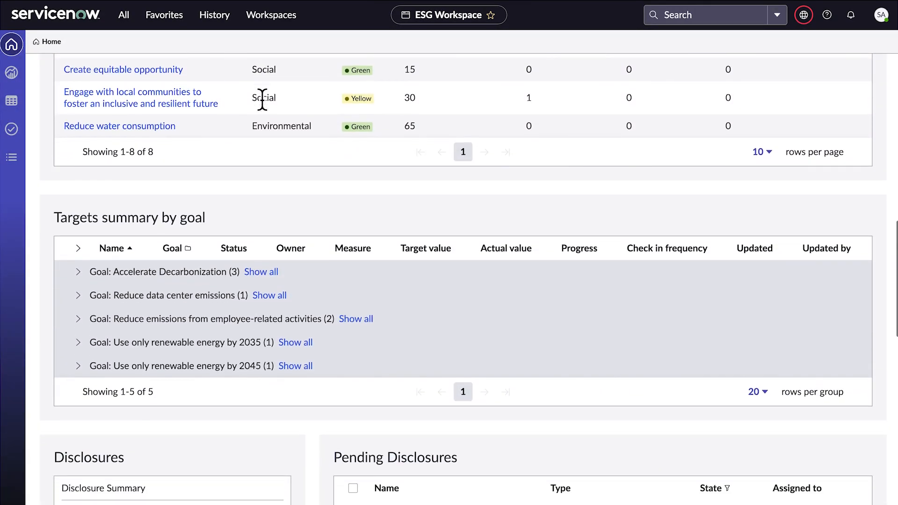
scroll(262, 96, "down", 4)
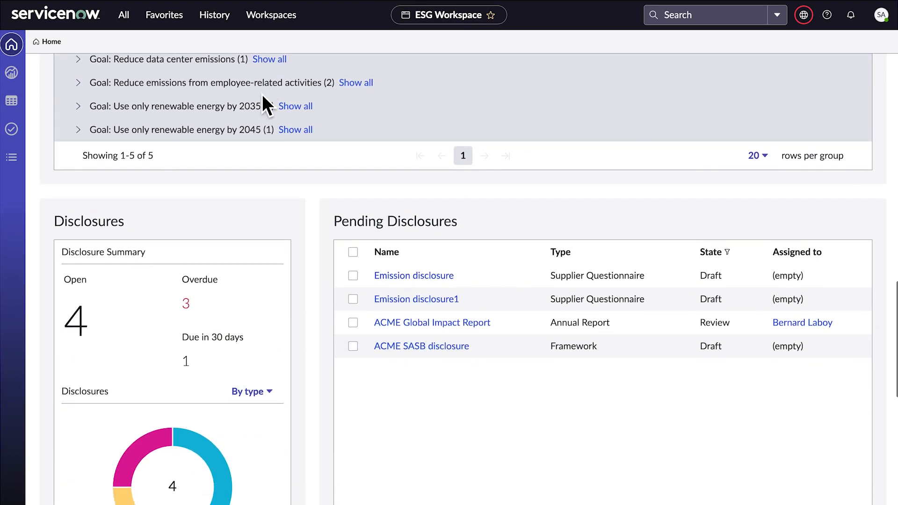
scroll(262, 97, "down", 3)
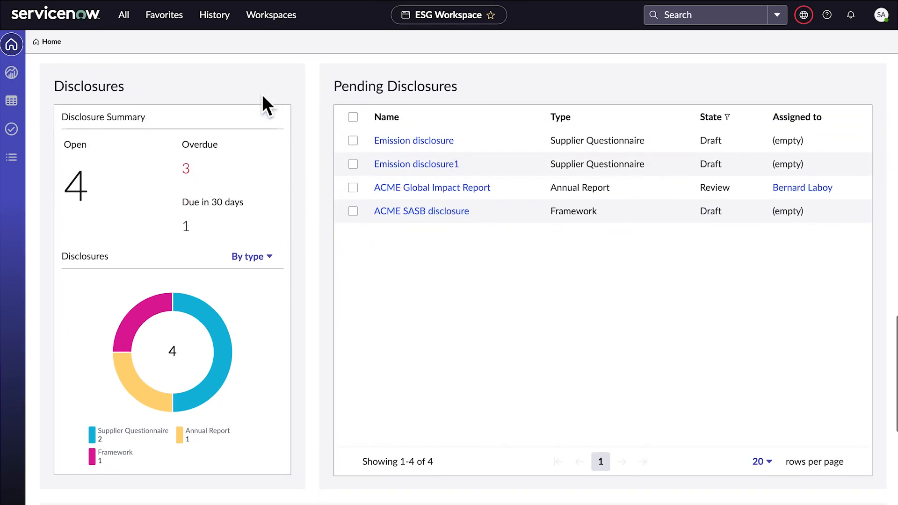
scroll(263, 96, "down", 5)
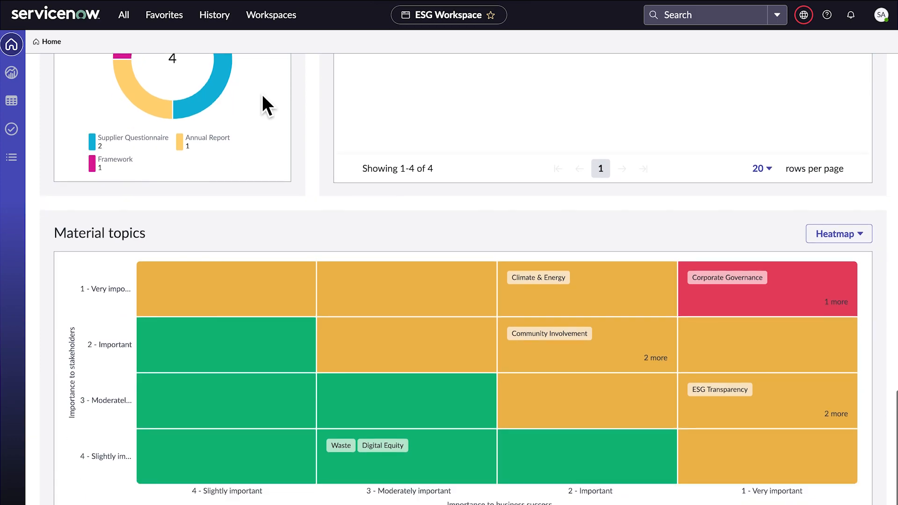